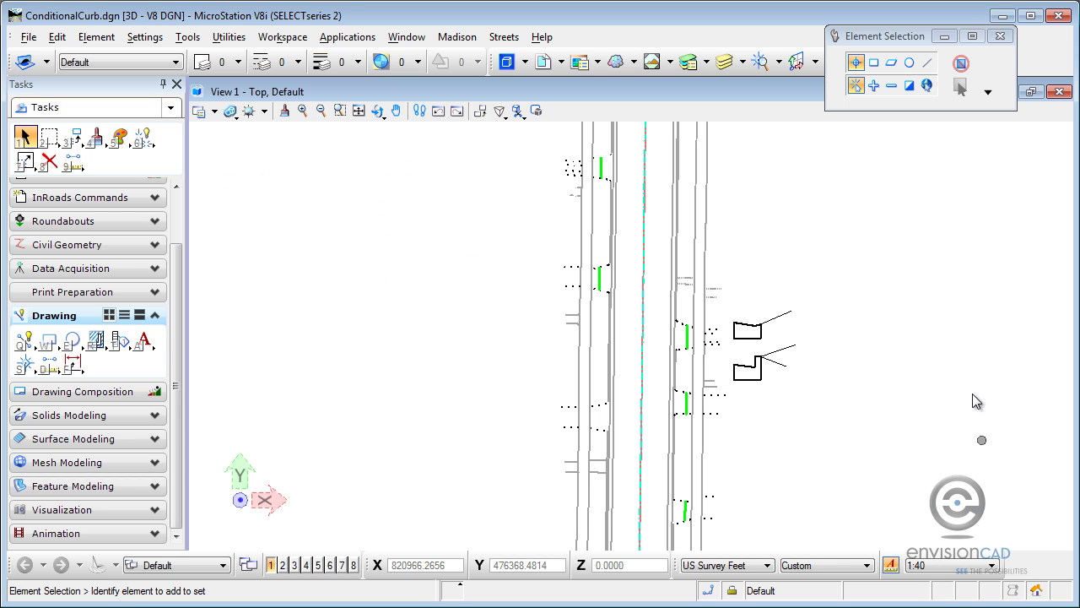
Open Create Template from InRoads Commands and load the MSN_30" Curb & Gutter Type A template.
scroll(782, 396, "up", 2)
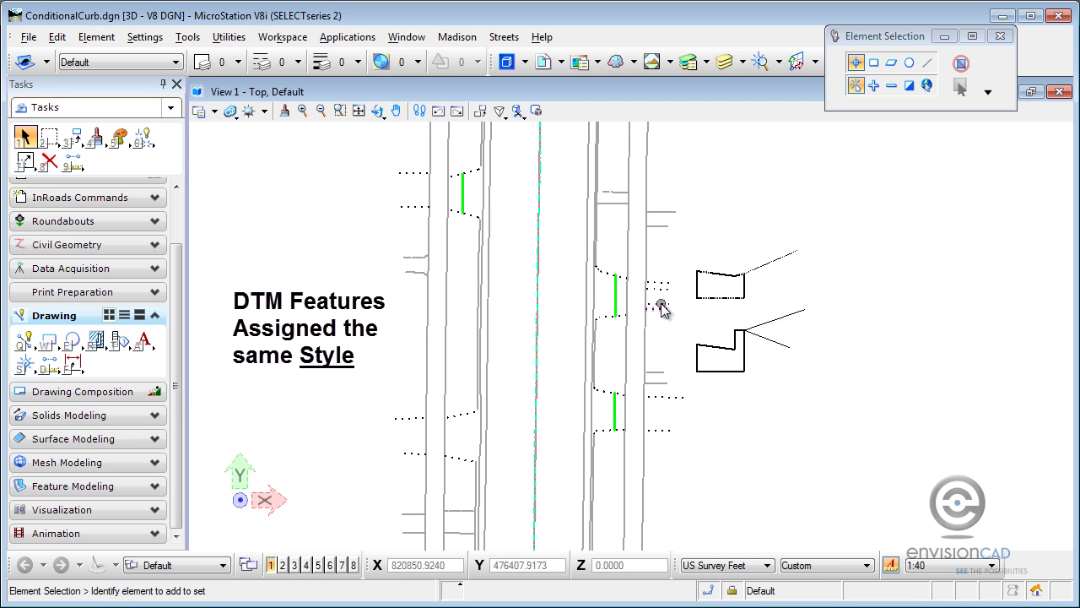
mouse_move(615, 301)
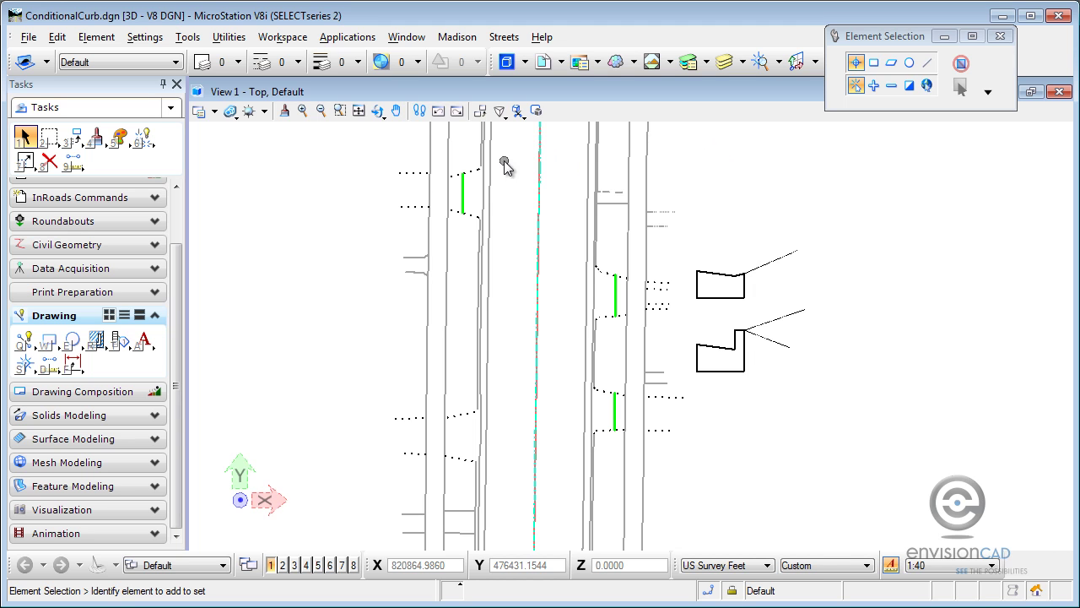
left_click(155, 316)
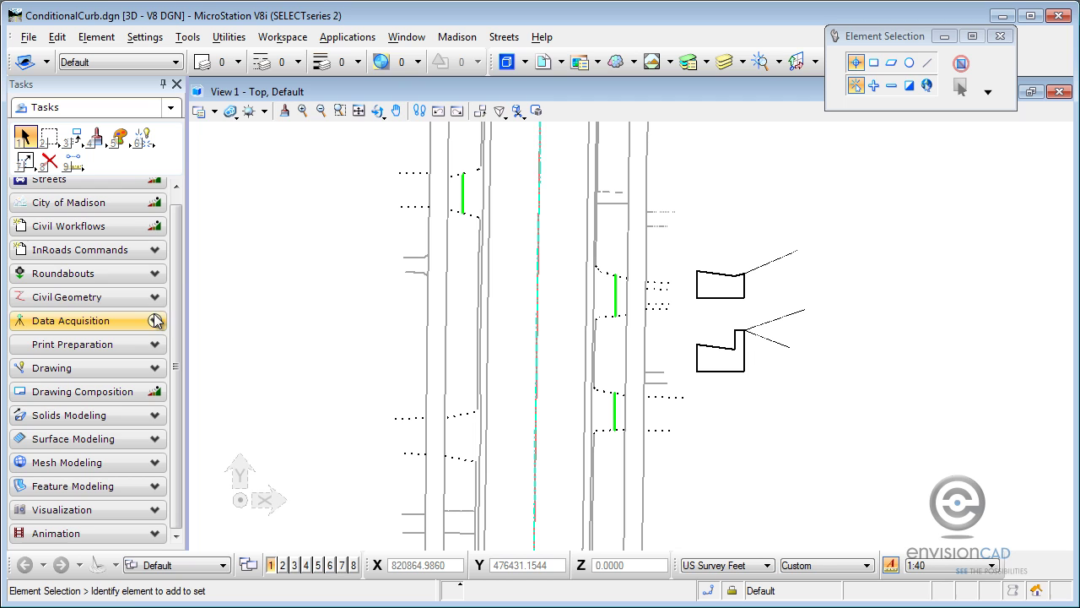
left_click(157, 249)
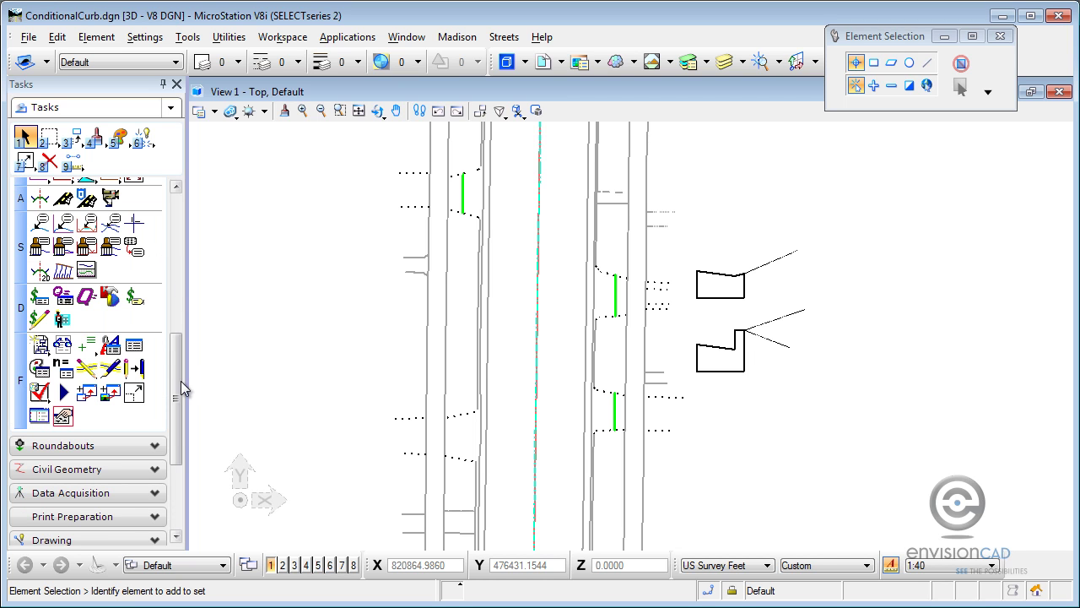
scroll(179, 377, "up", 2)
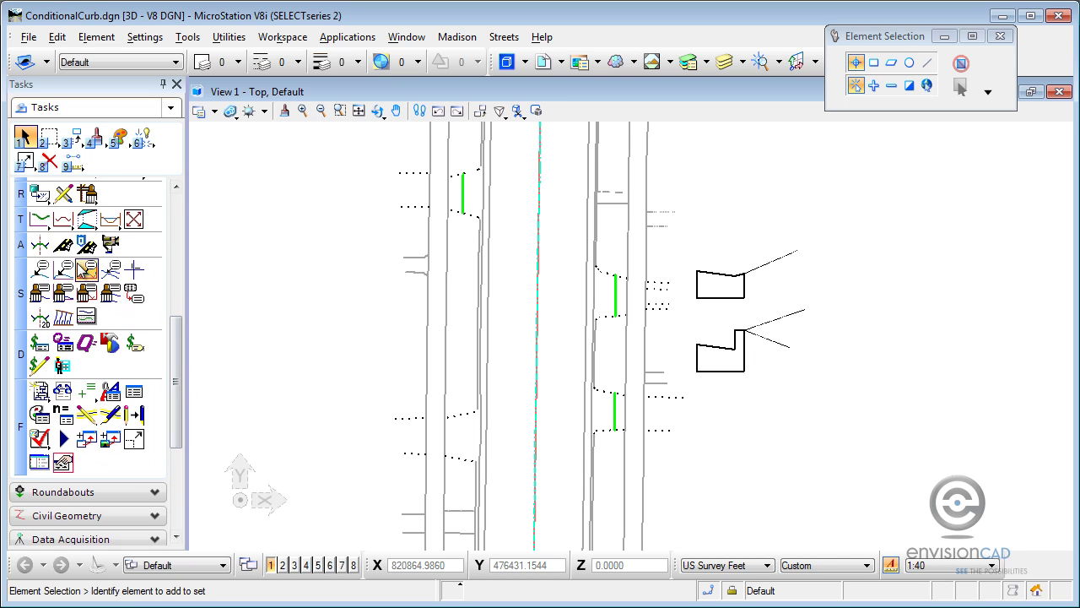
left_click(39, 245)
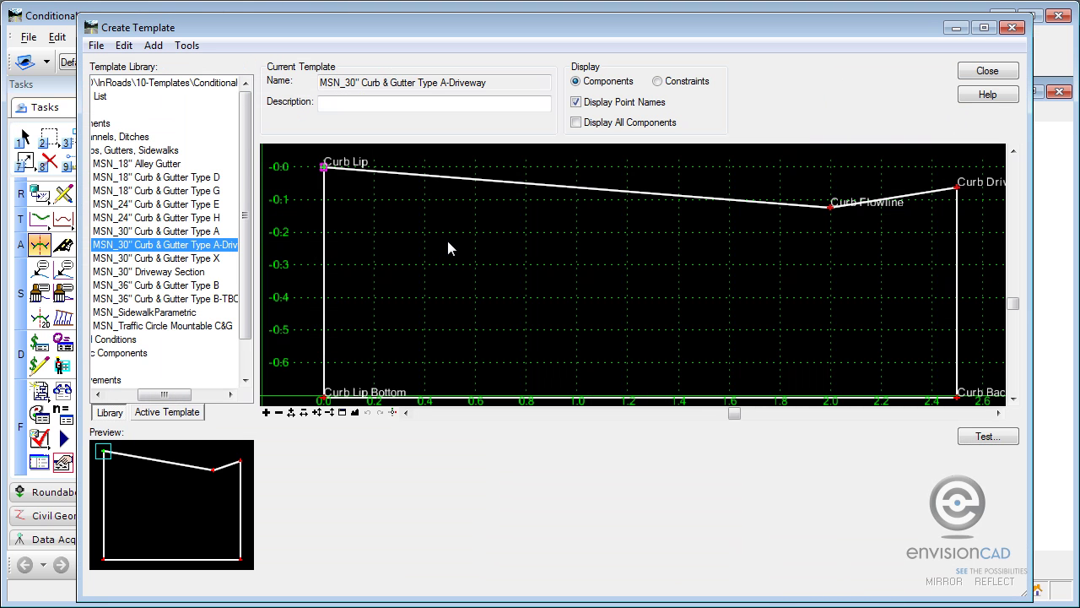
scroll(810, 291, "down", 2)
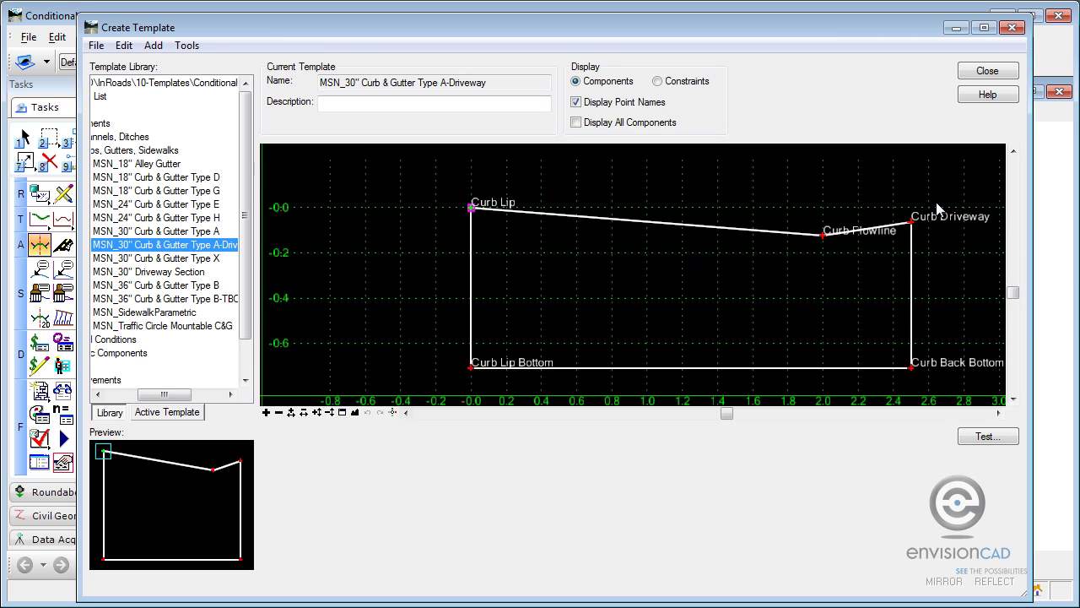
left_click(211, 232)
double_click(211, 233)
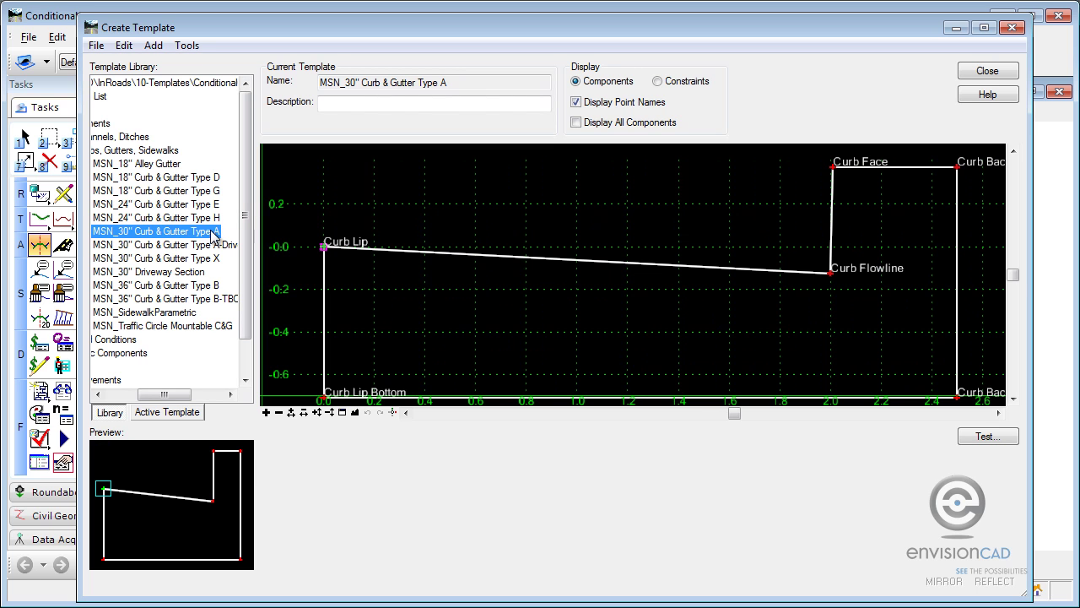
Expand the End Conditions library folder and preview the MSN_ConditionalCurb template.
mouse_move(795, 279)
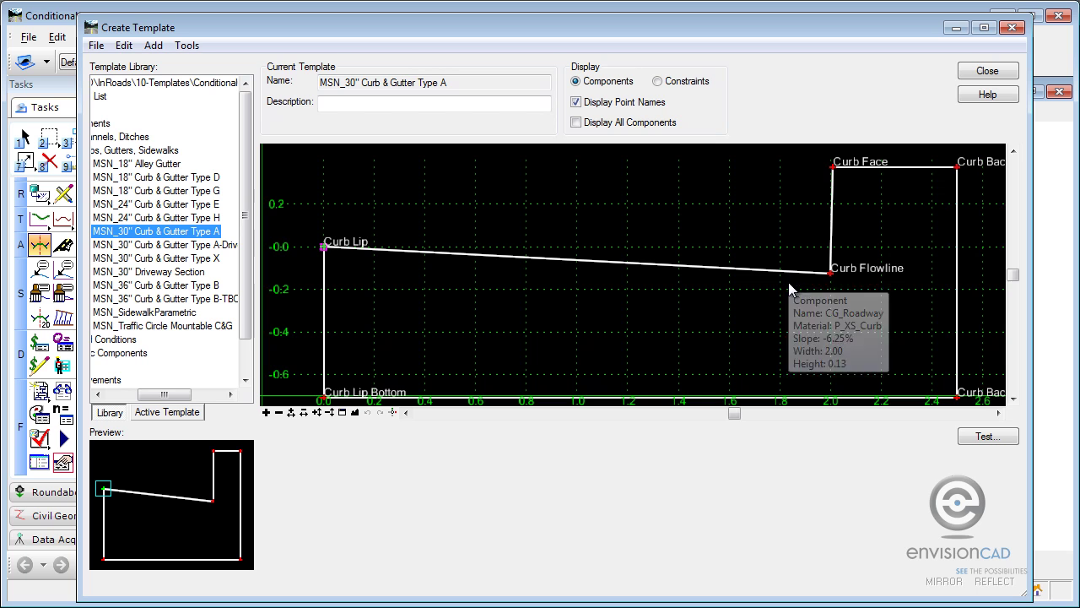
scroll(789, 282, "down", 3)
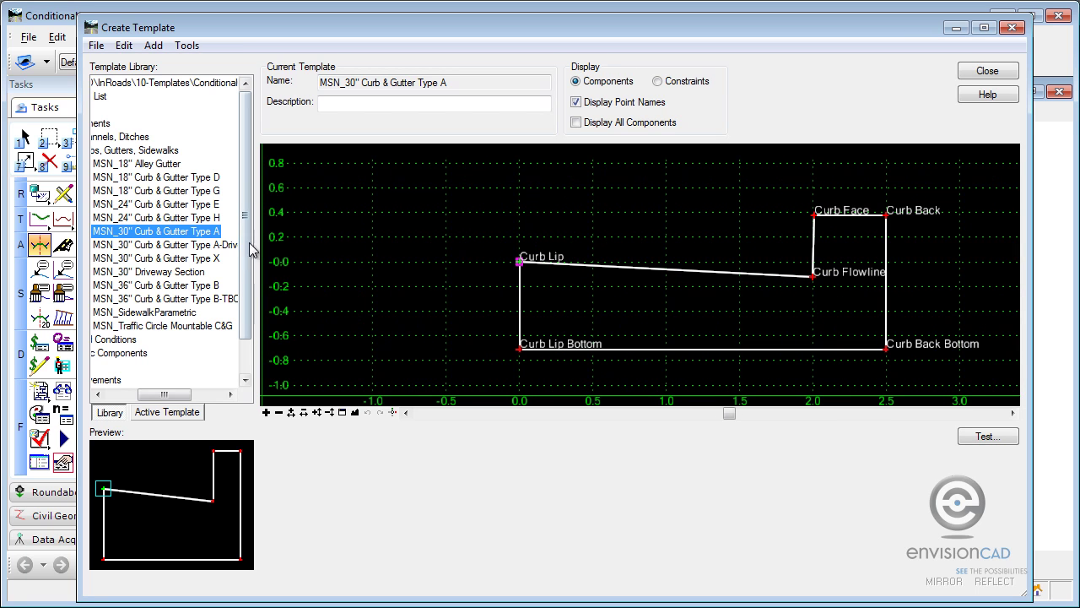
scroll(249, 253, "down", 1)
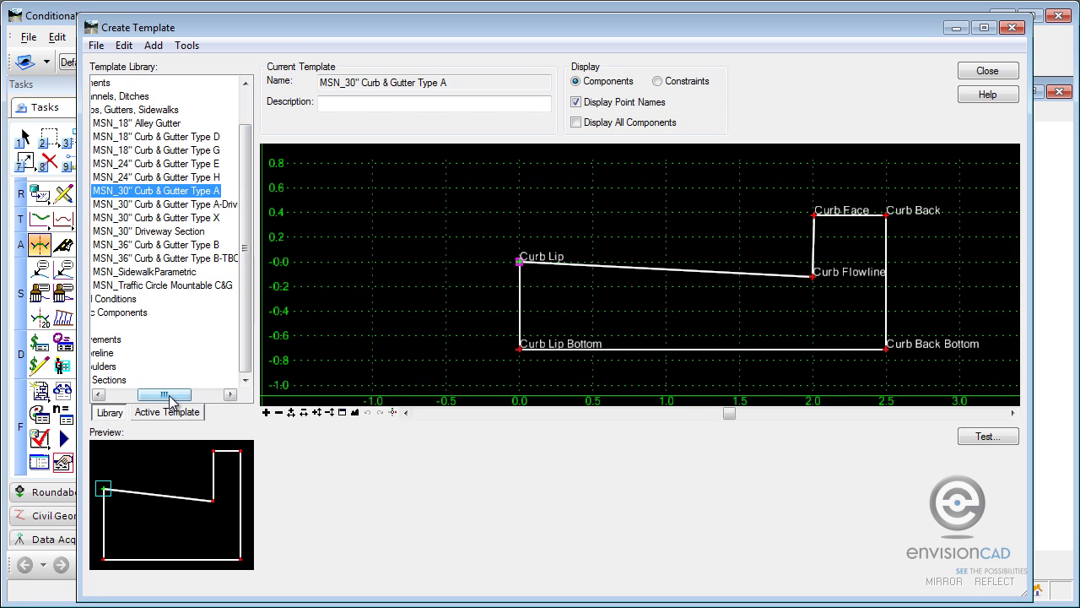
left_click_drag(164, 394, 146, 394)
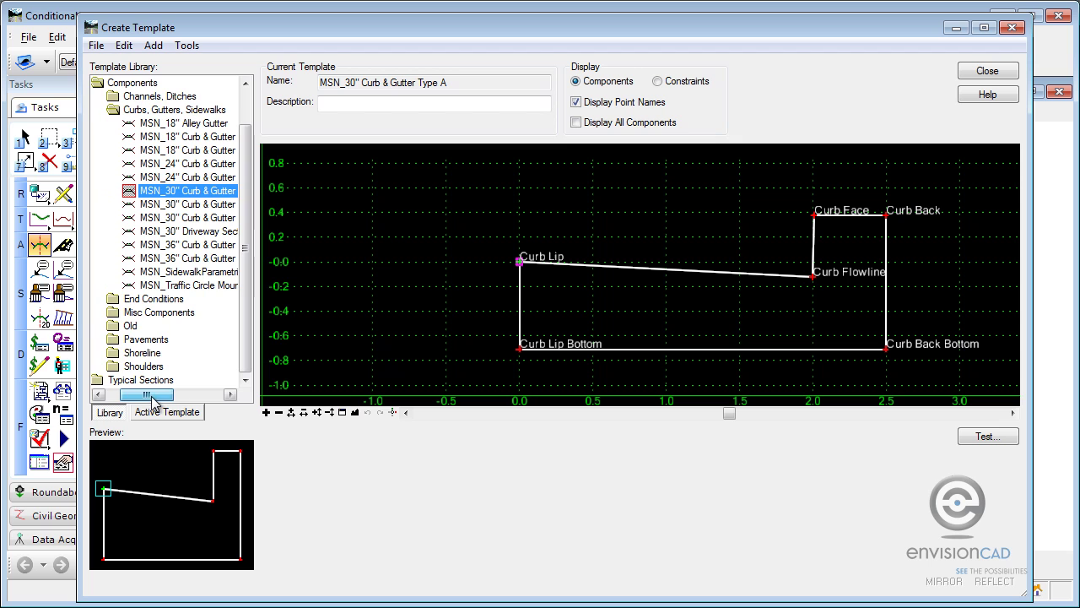
double_click(167, 300)
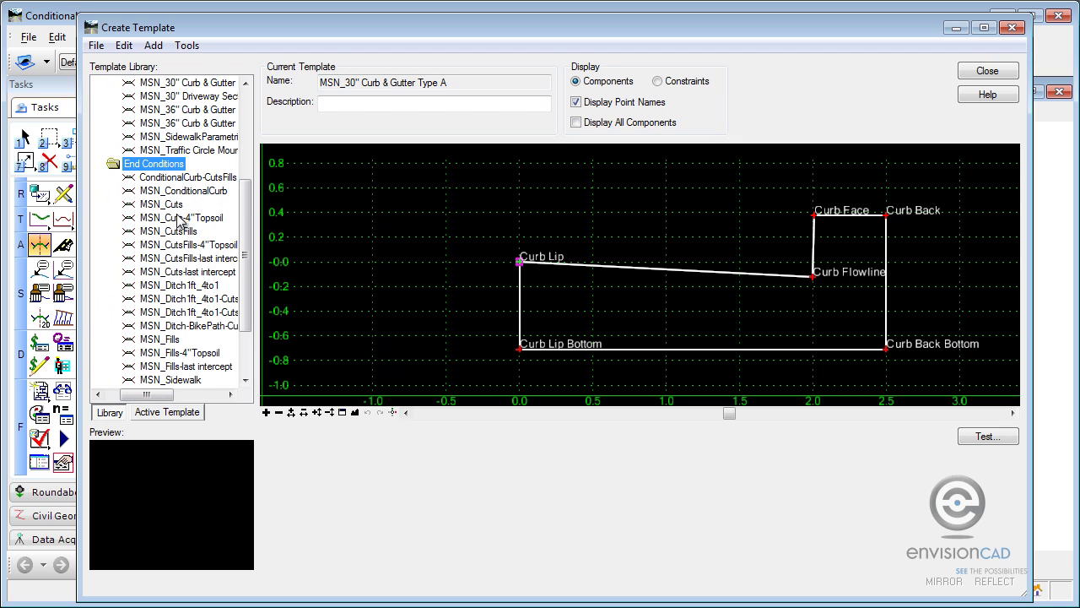
left_click(183, 193)
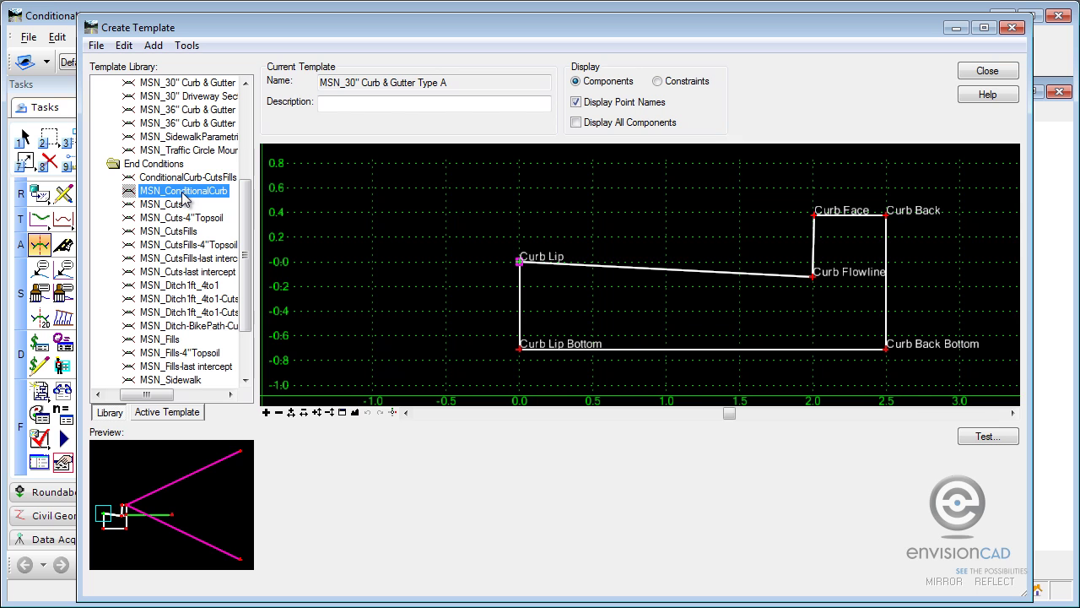
Make MSN_ConditionalCurb the current template and open the green Driveway component's properties.
double_click(183, 193)
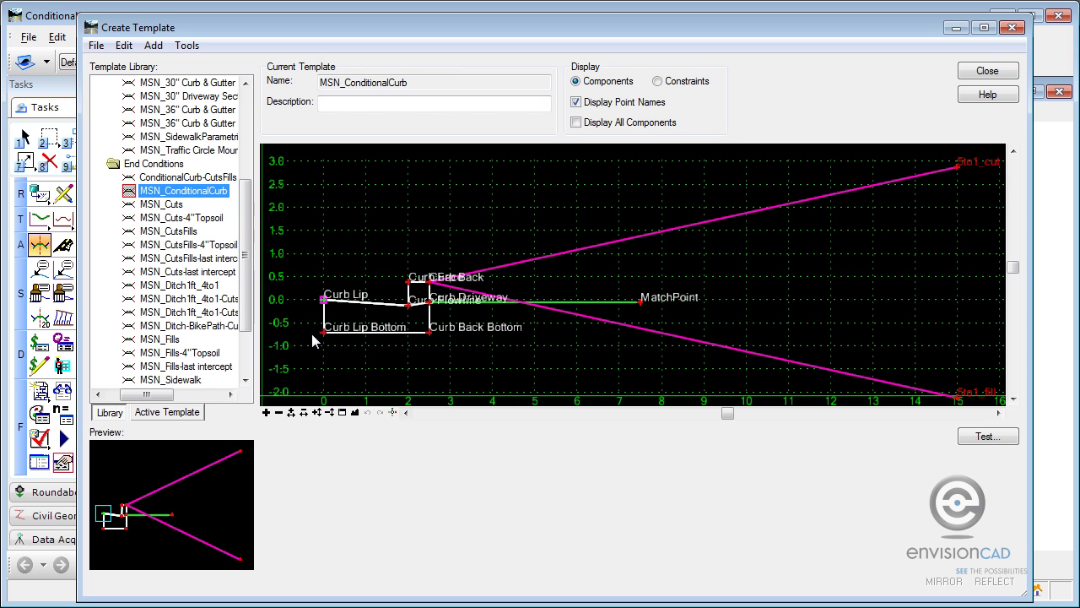
scroll(458, 330, "up", 3)
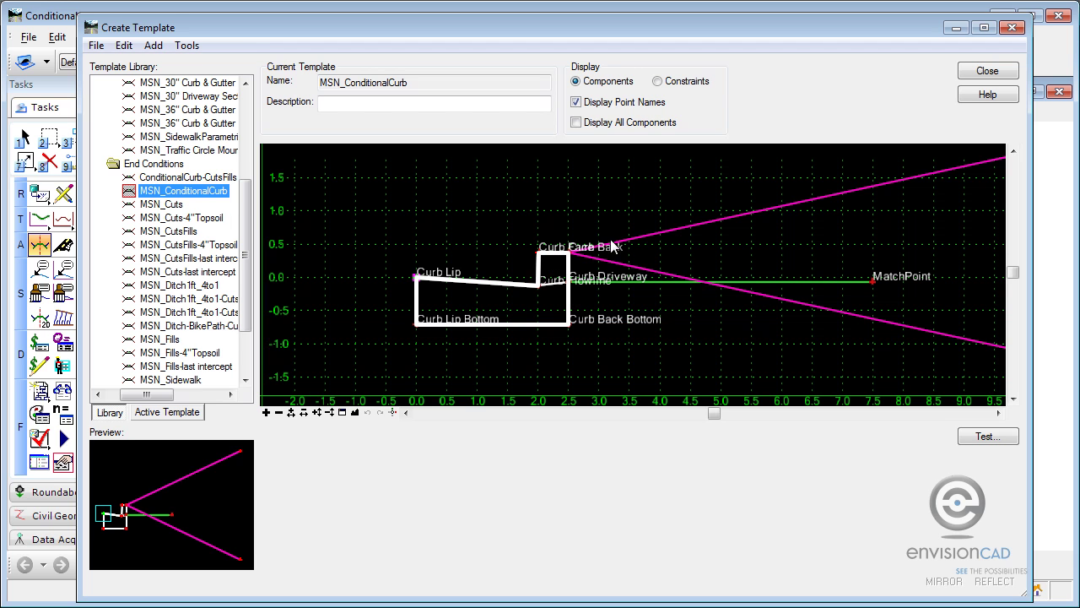
mouse_move(604, 260)
mouse_move(819, 286)
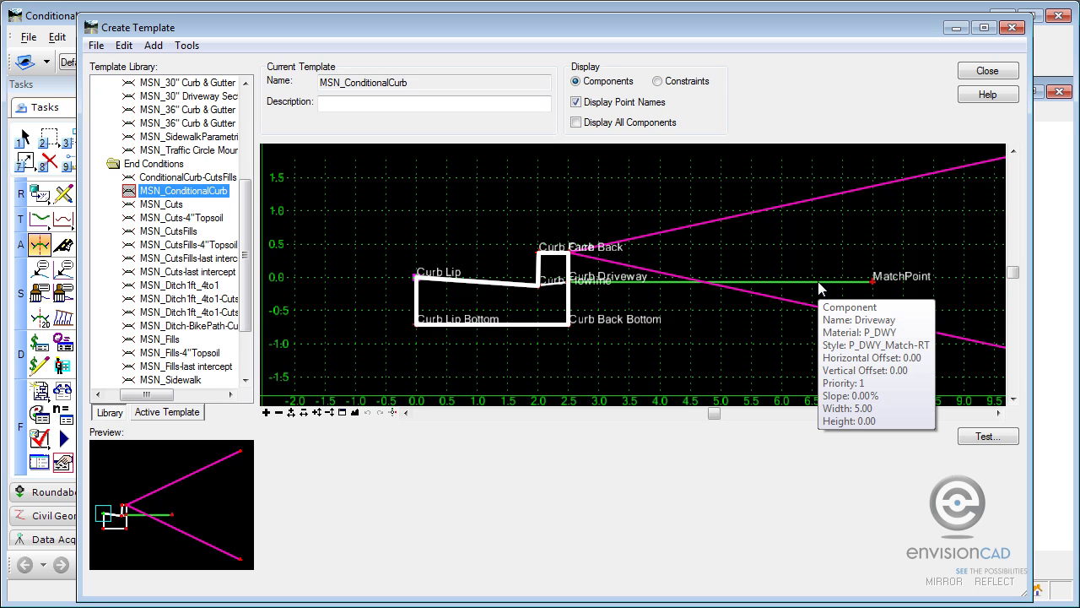
double_click(819, 287)
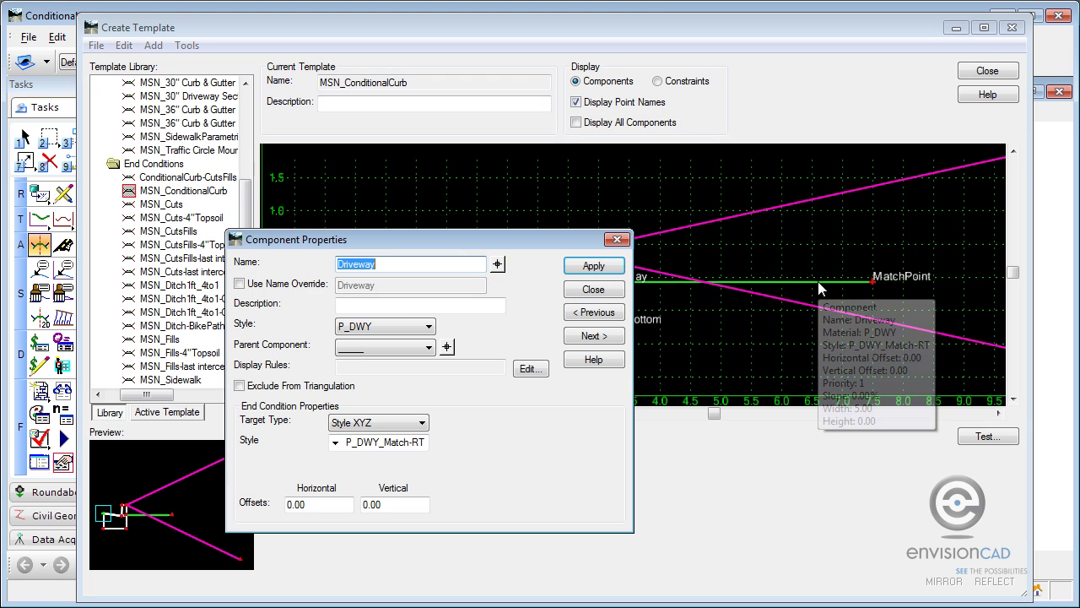
Confirm the Driveway targets Style XYZ with style P_DWY_Match-RT, then close its properties.
left_click(363, 423)
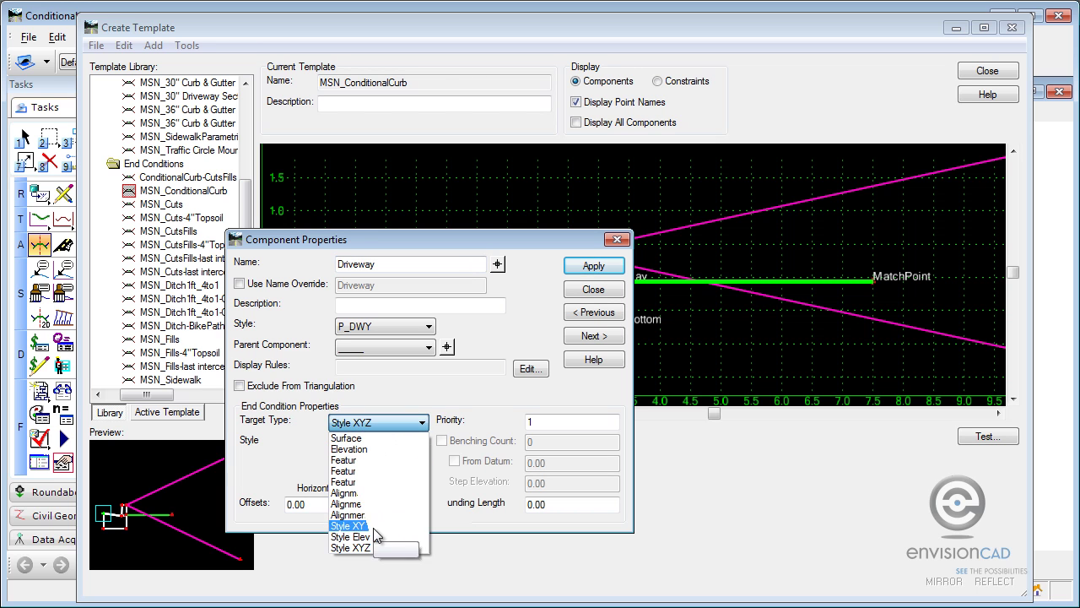
left_click(364, 548)
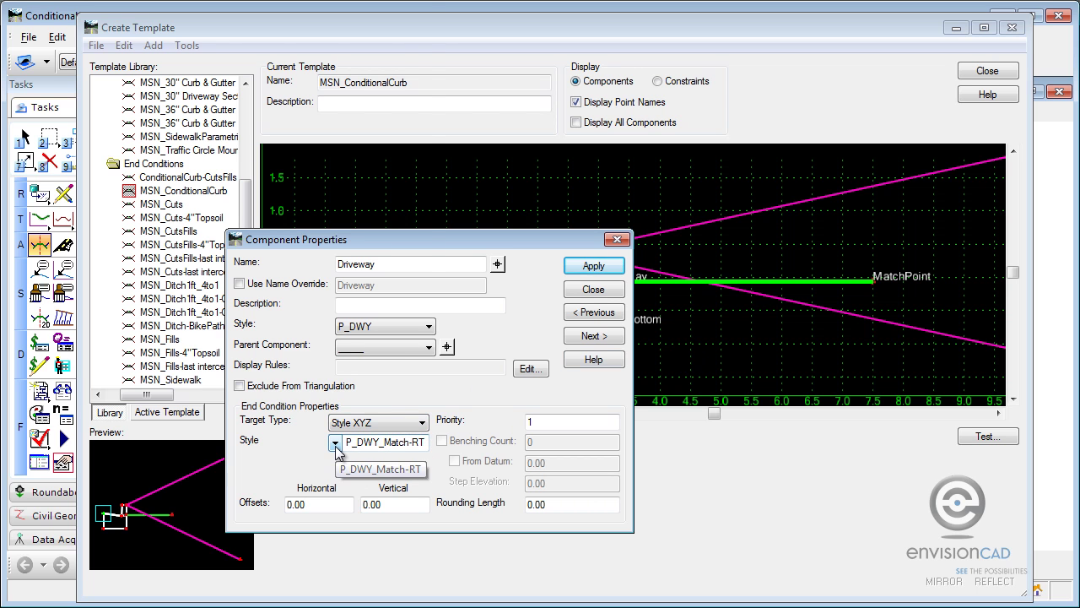
left_click(335, 443)
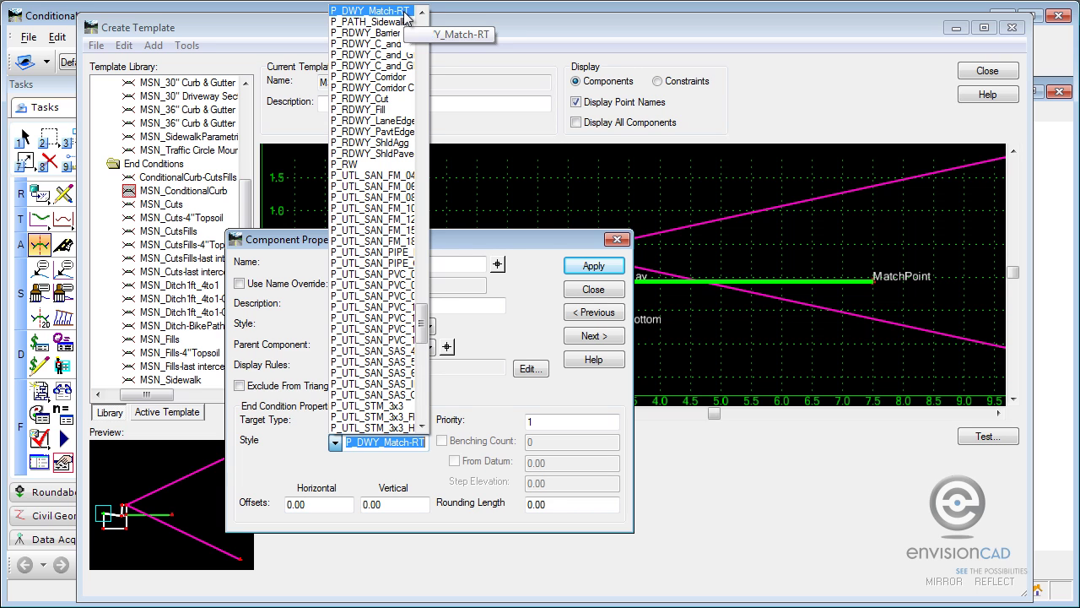
left_click(540, 242)
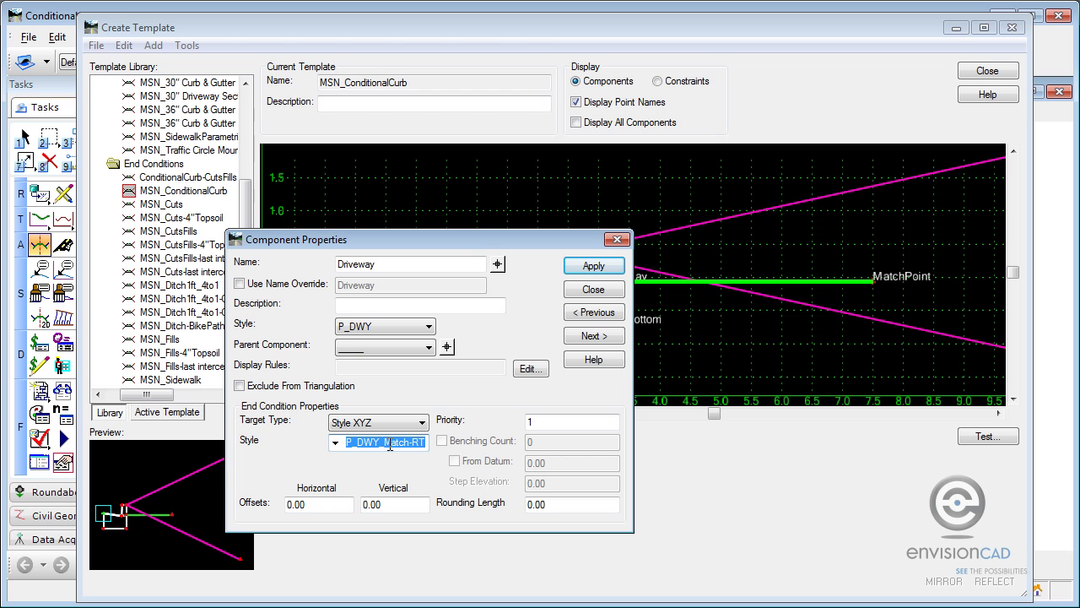
left_click(615, 289)
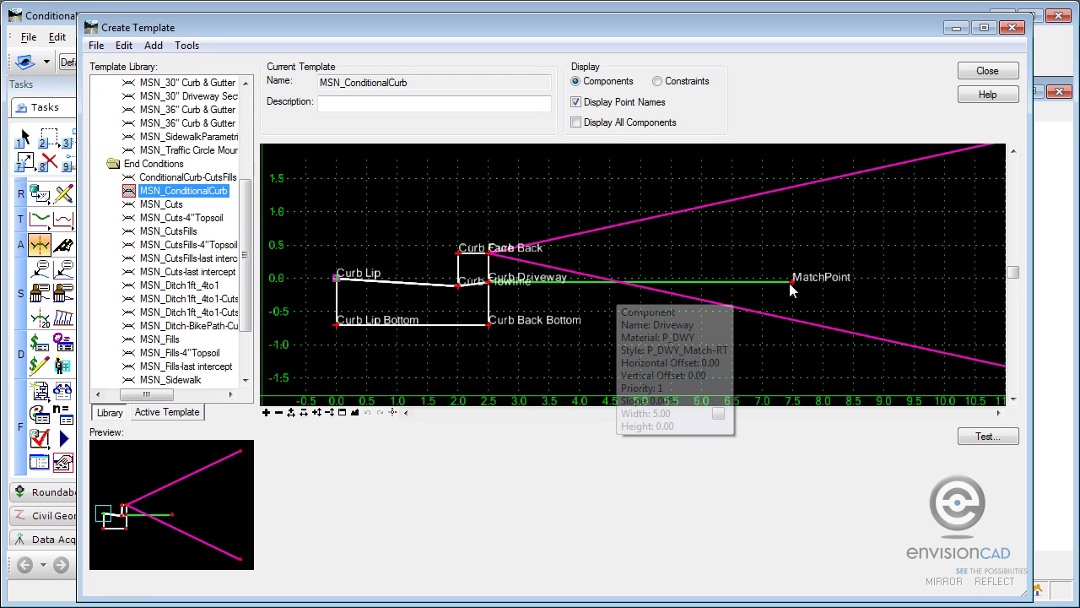
double_click(791, 285)
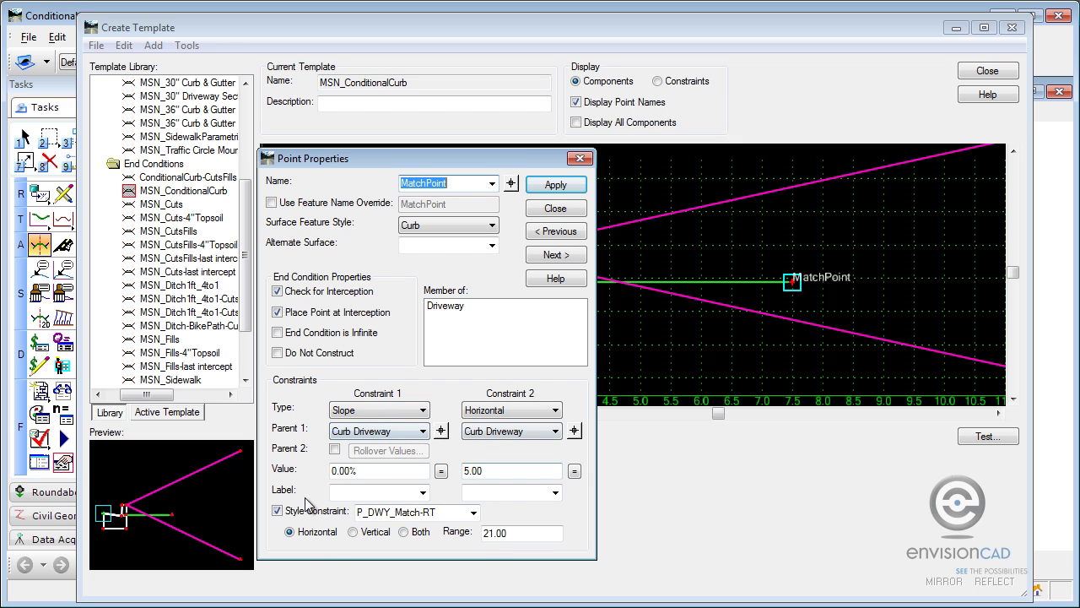
left_click(277, 510)
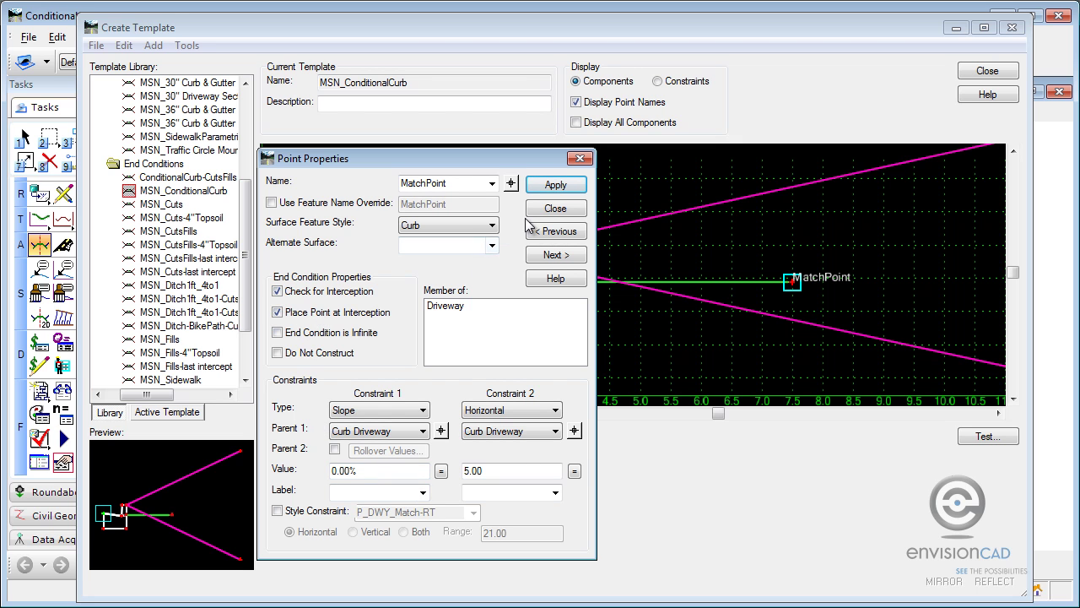
left_click(554, 209)
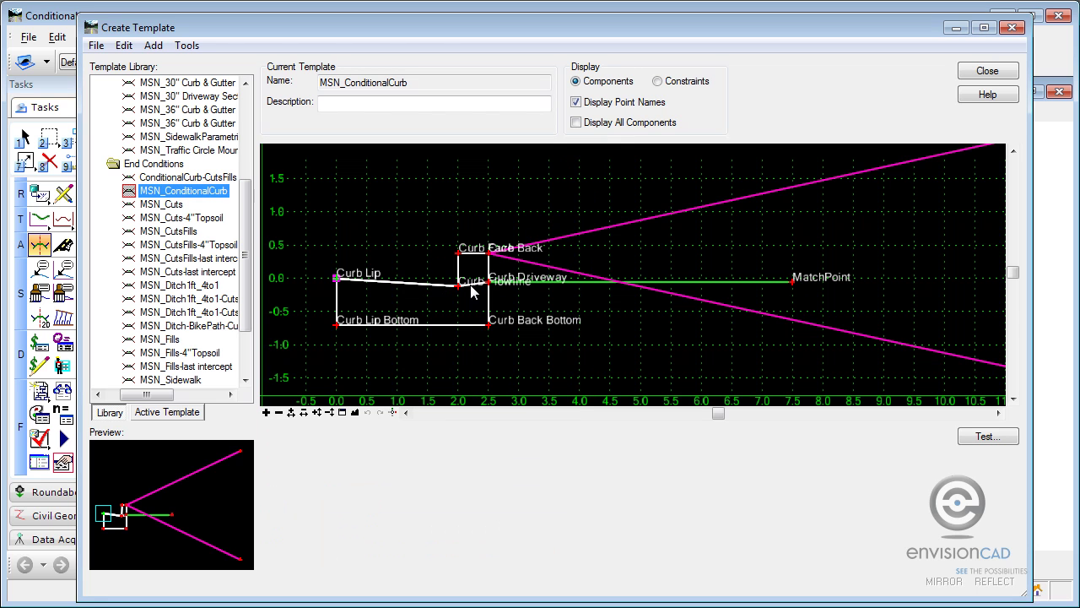
Set the Driveway line as parent component of the CG_Driveway mountable curb and apply.
double_click(471, 292)
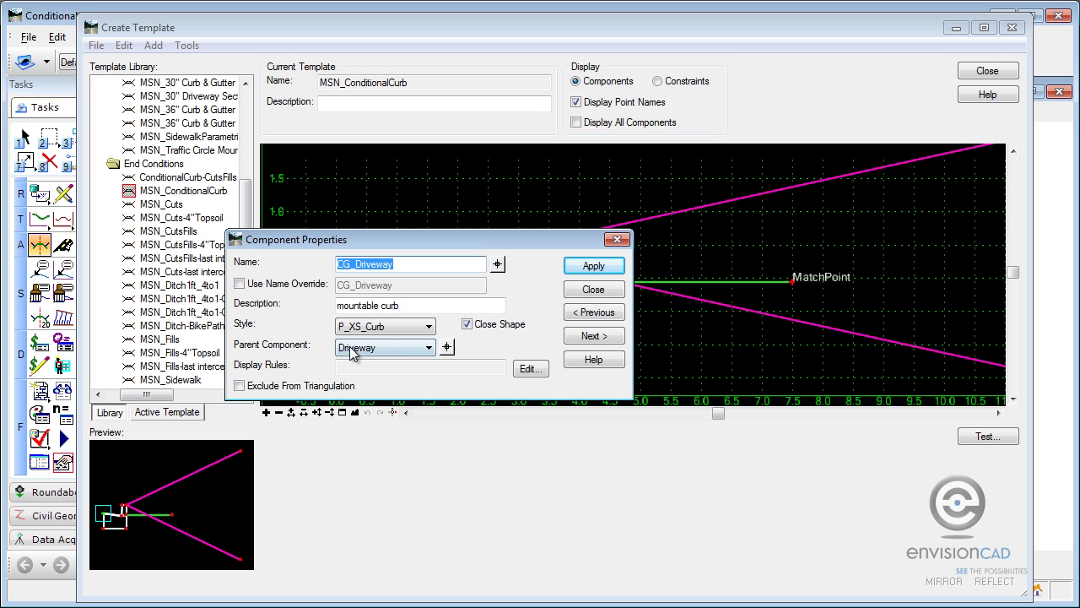
left_click_drag(362, 244, 480, 357)
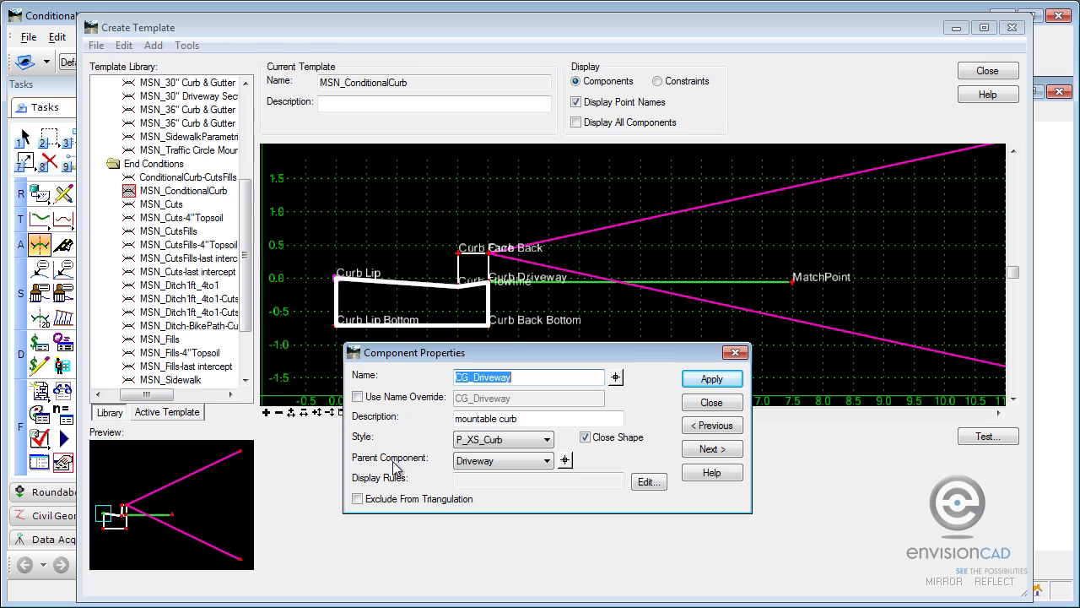
left_click(564, 460)
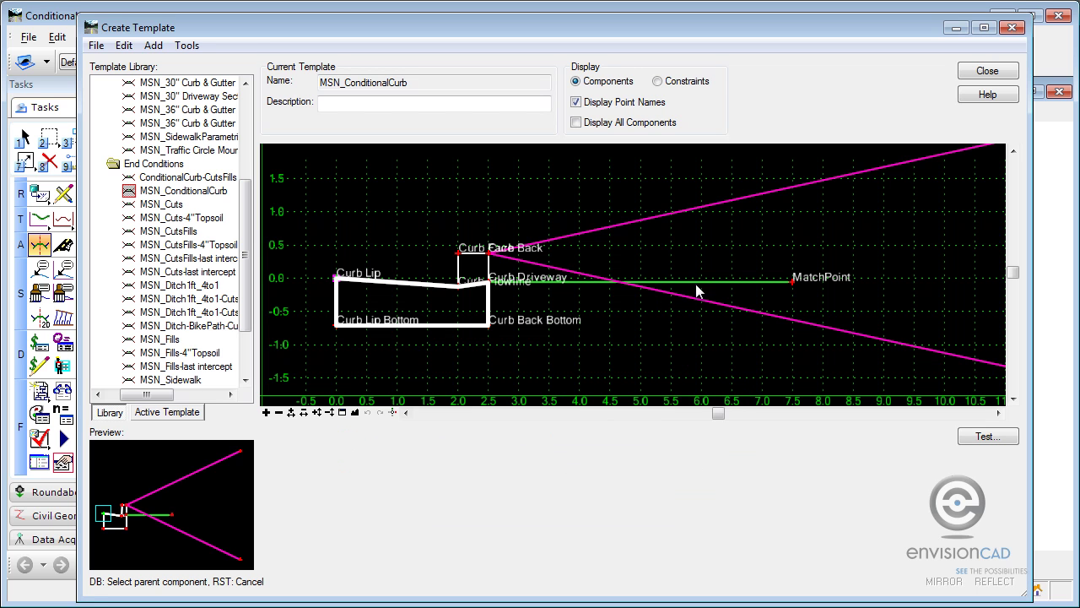
left_click(697, 281)
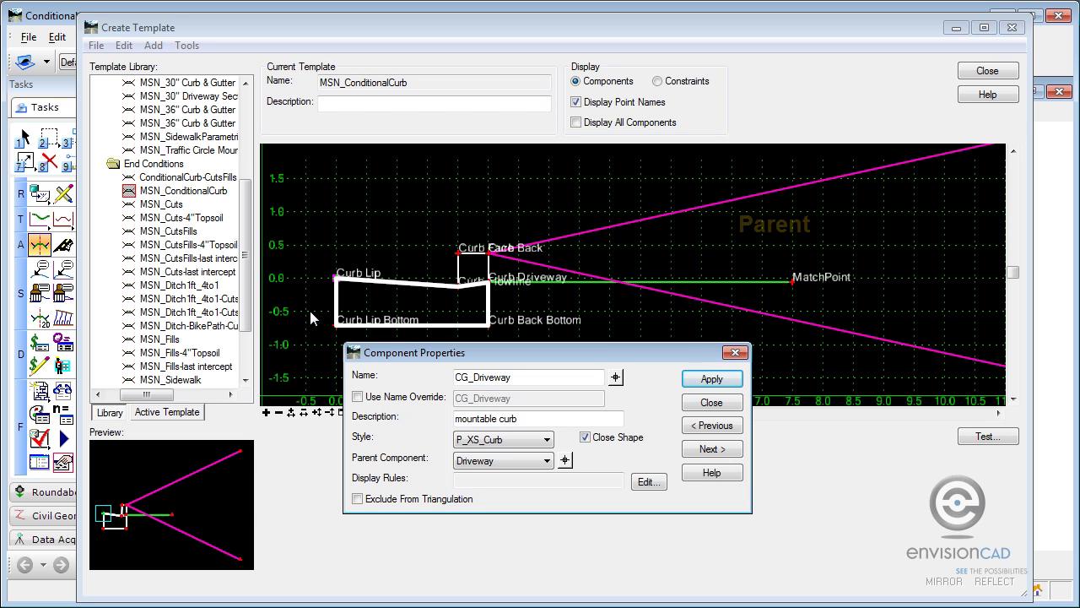
left_click(711, 402)
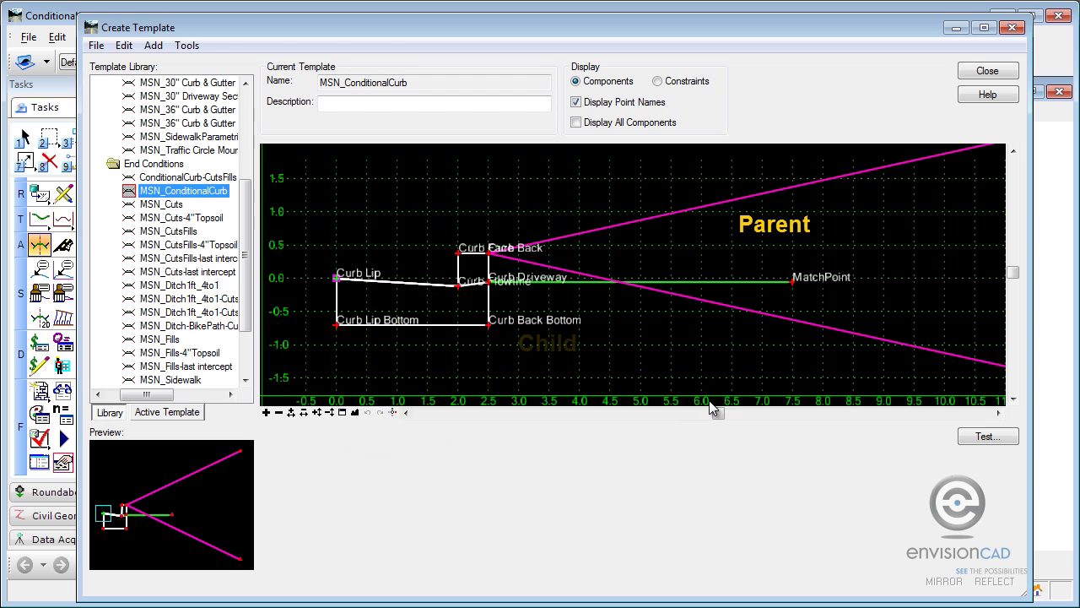
mouse_move(729, 286)
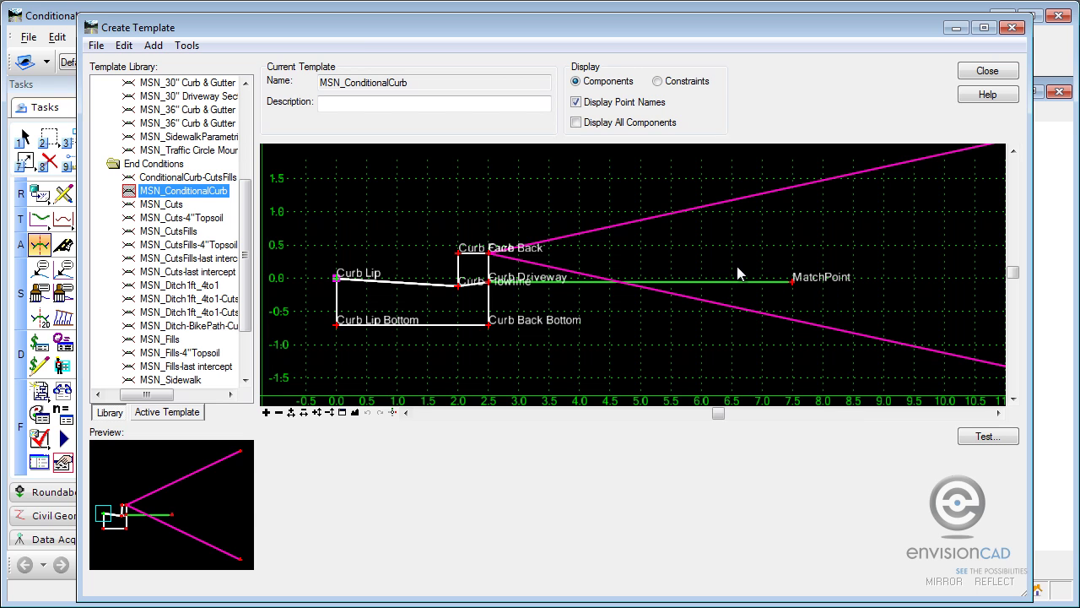
mouse_move(457, 270)
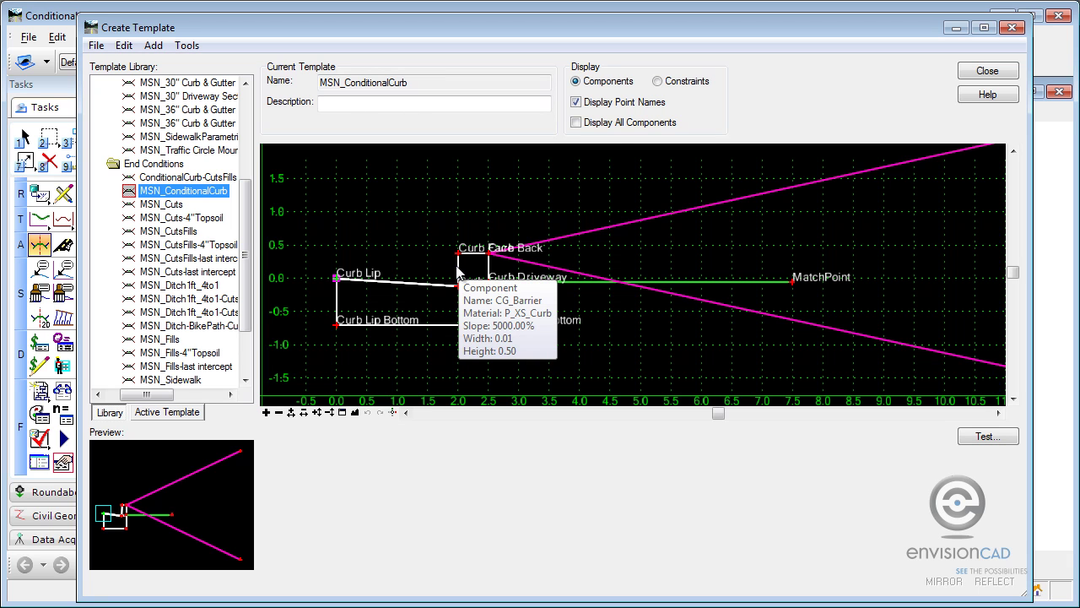
Open the cut5to1 end condition's properties and start picking CG_Barrier as its parent.
left_click(457, 270)
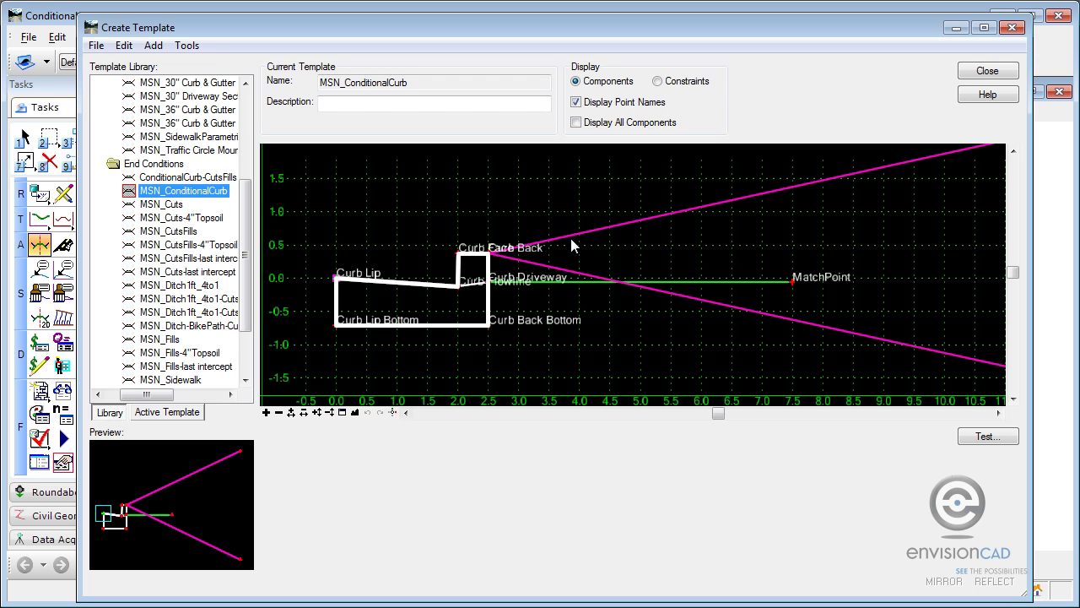
mouse_move(576, 242)
double_click(567, 243)
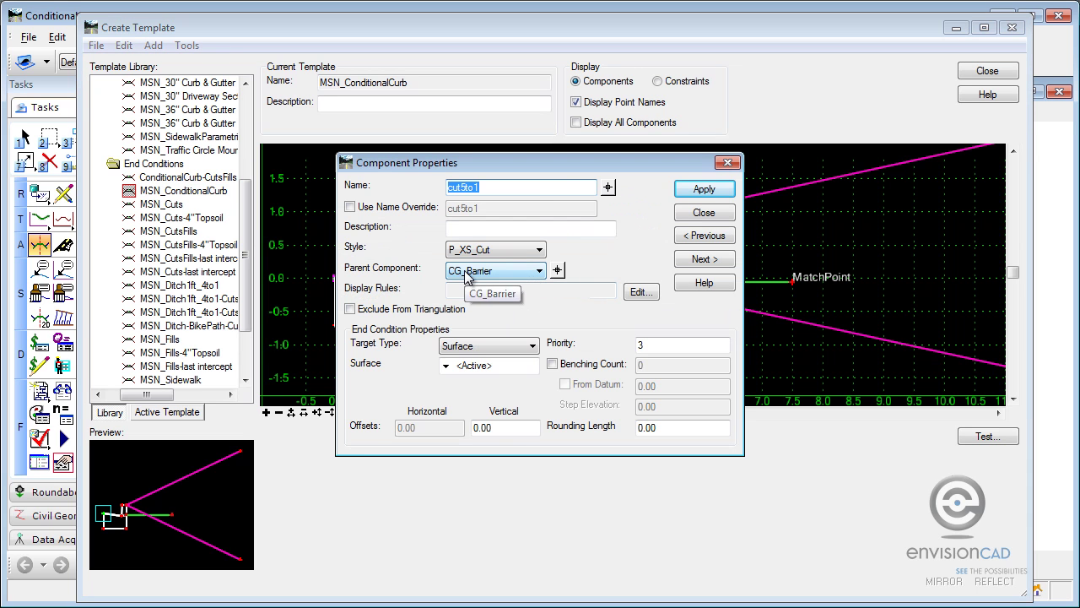
left_click(557, 270)
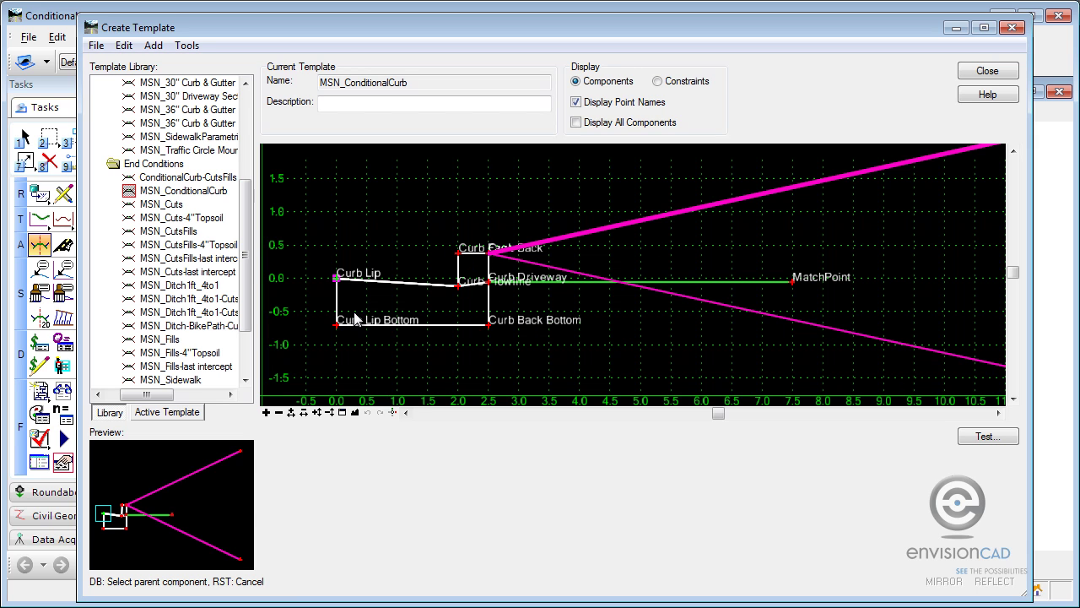
left_click(987, 437)
mouse_move(340, 330)
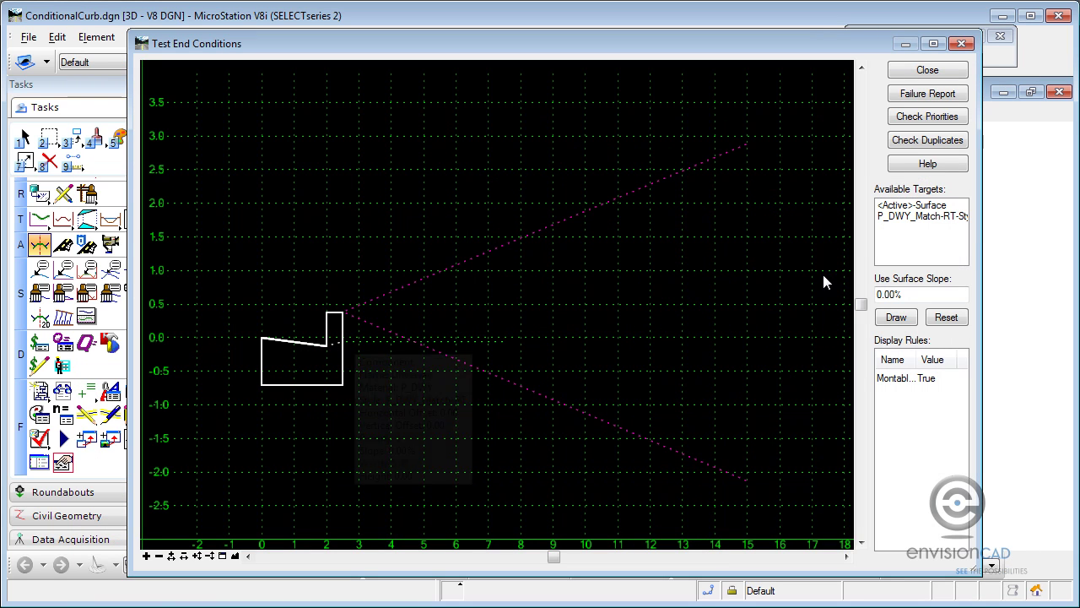
left_click(920, 218)
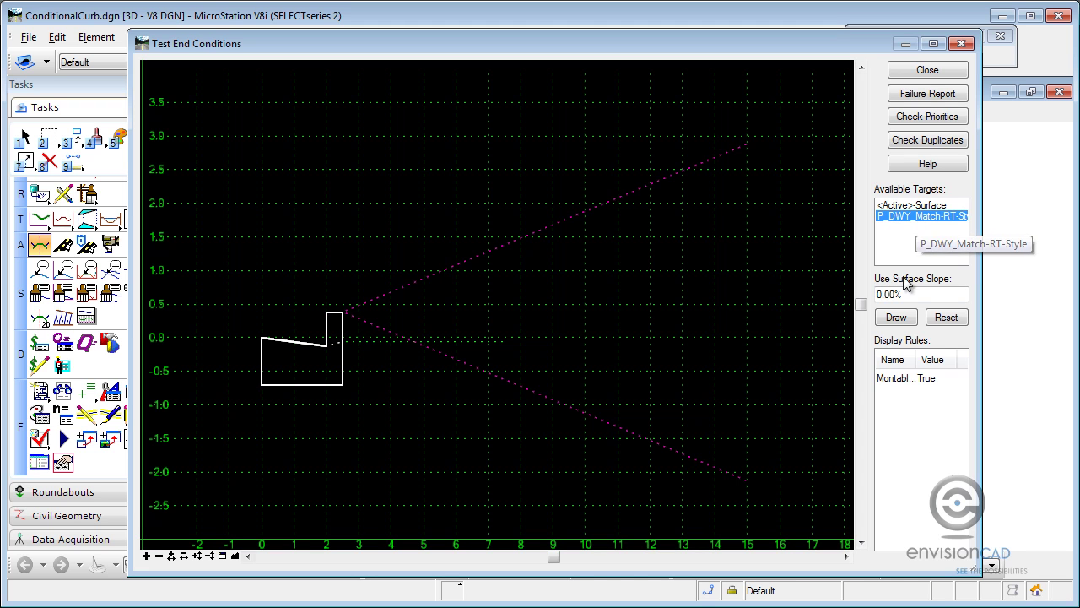
left_click(898, 318)
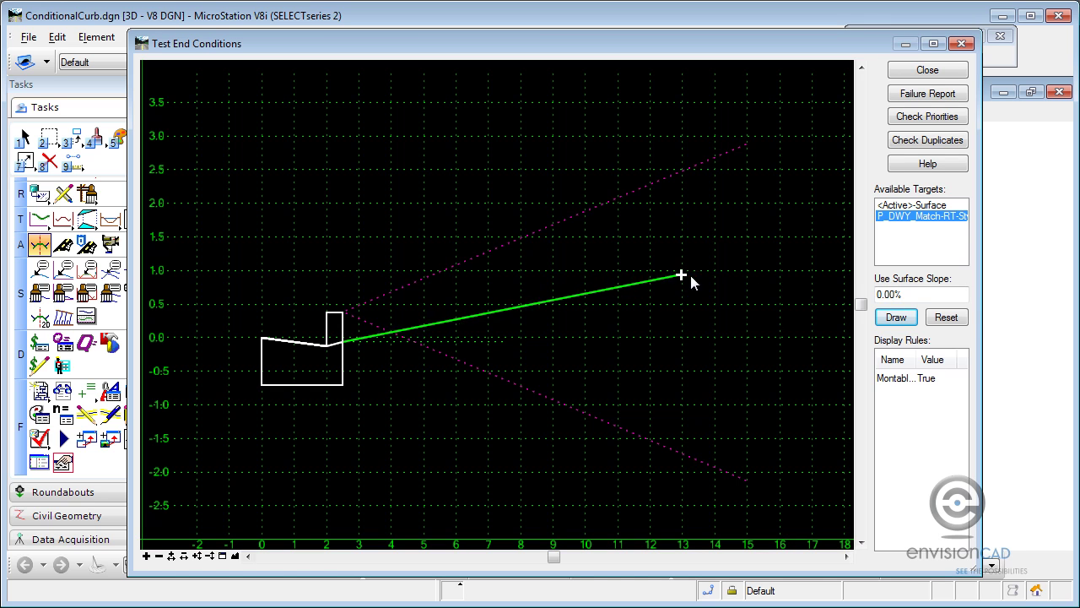
left_click(952, 318)
left_click(923, 207)
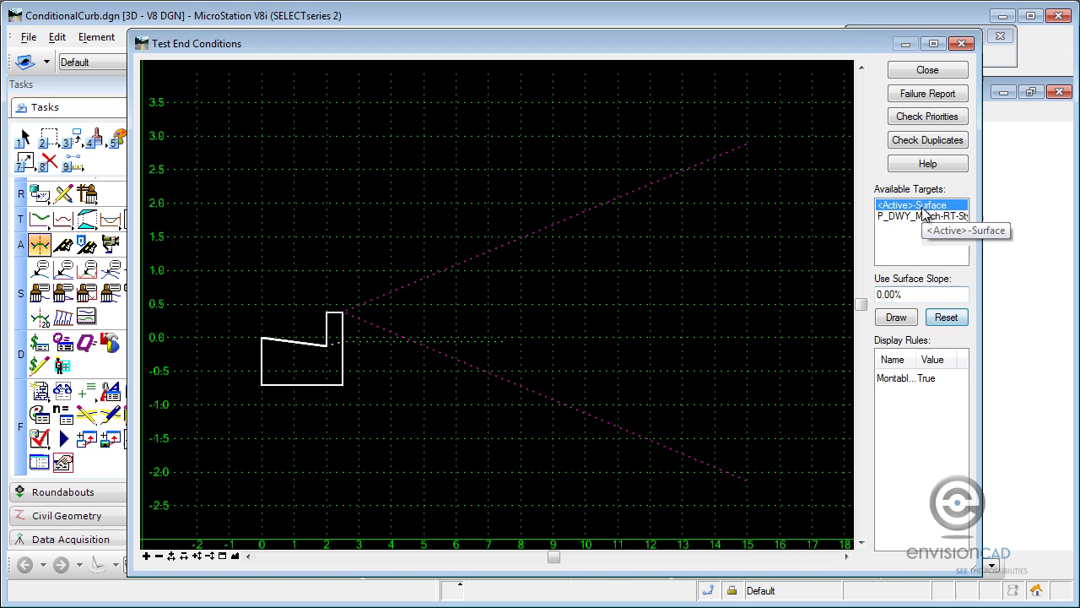
left_click(896, 317)
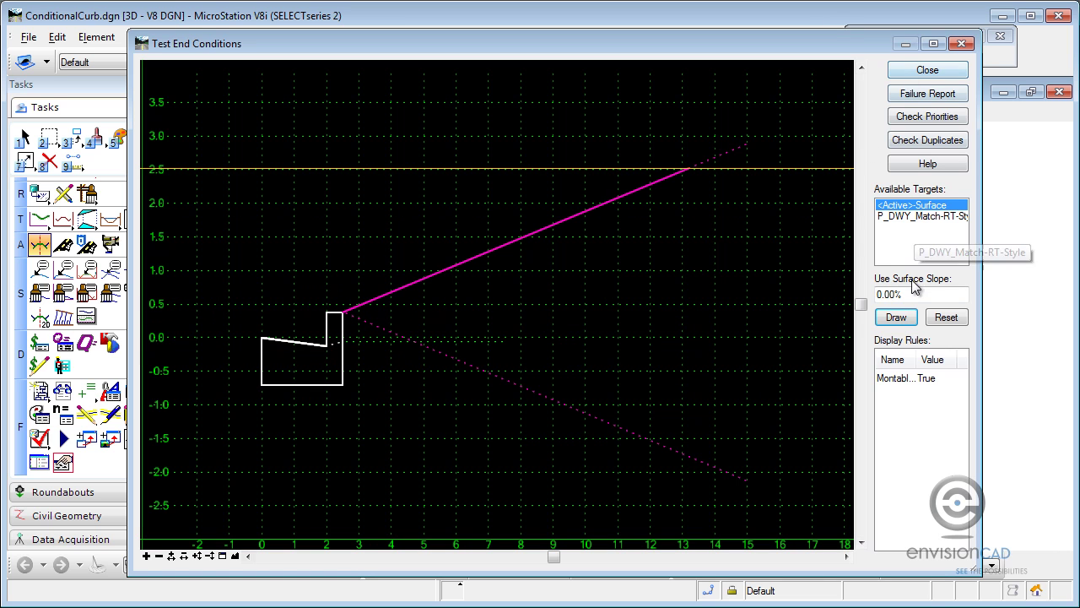
left_click(921, 221)
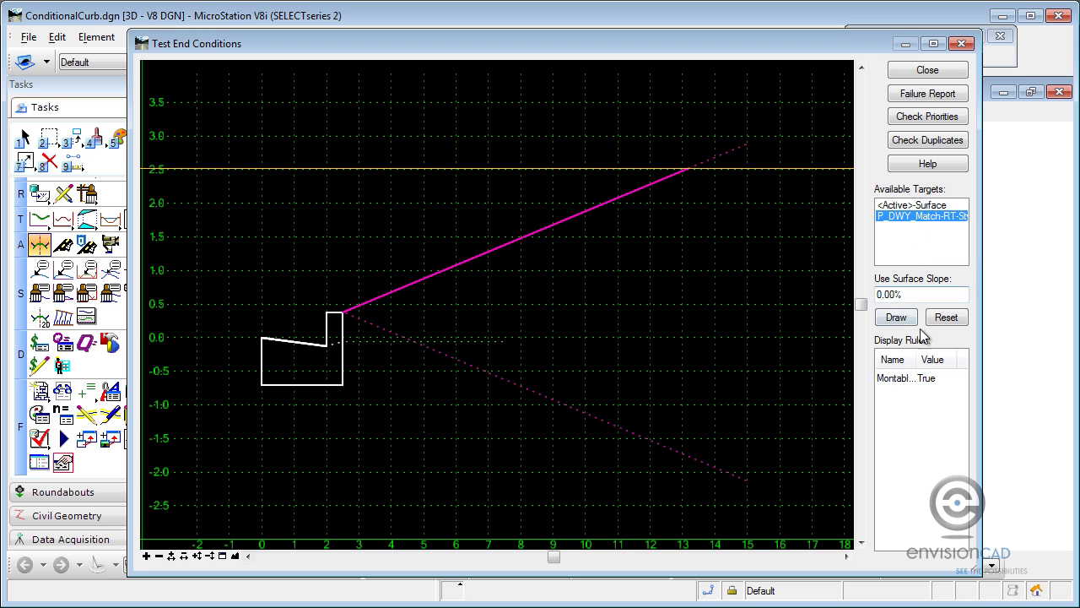
left_click(896, 317)
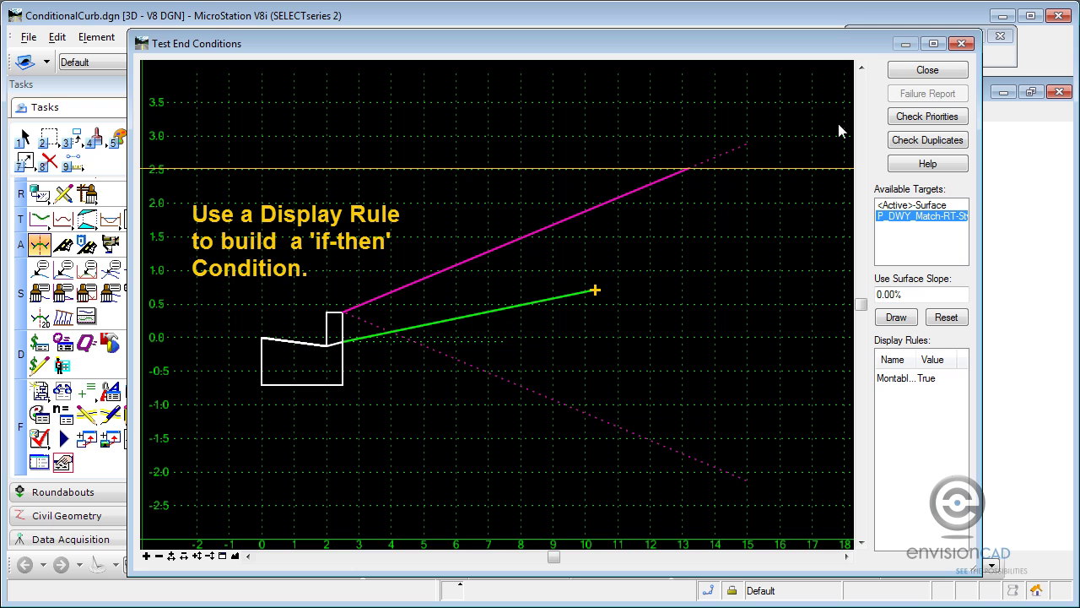
left_click(923, 71)
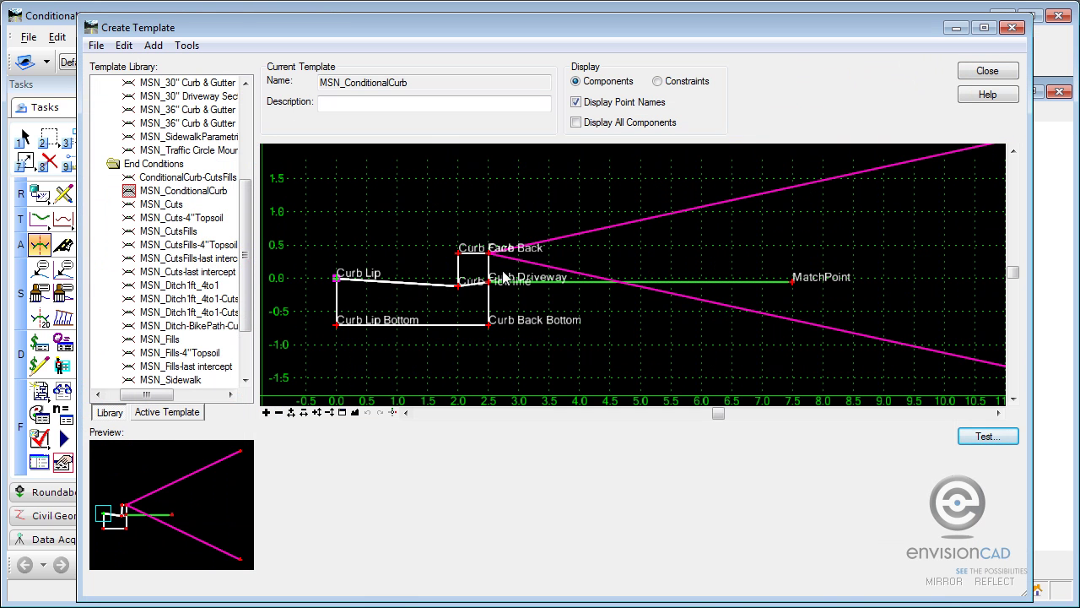
mouse_move(470, 262)
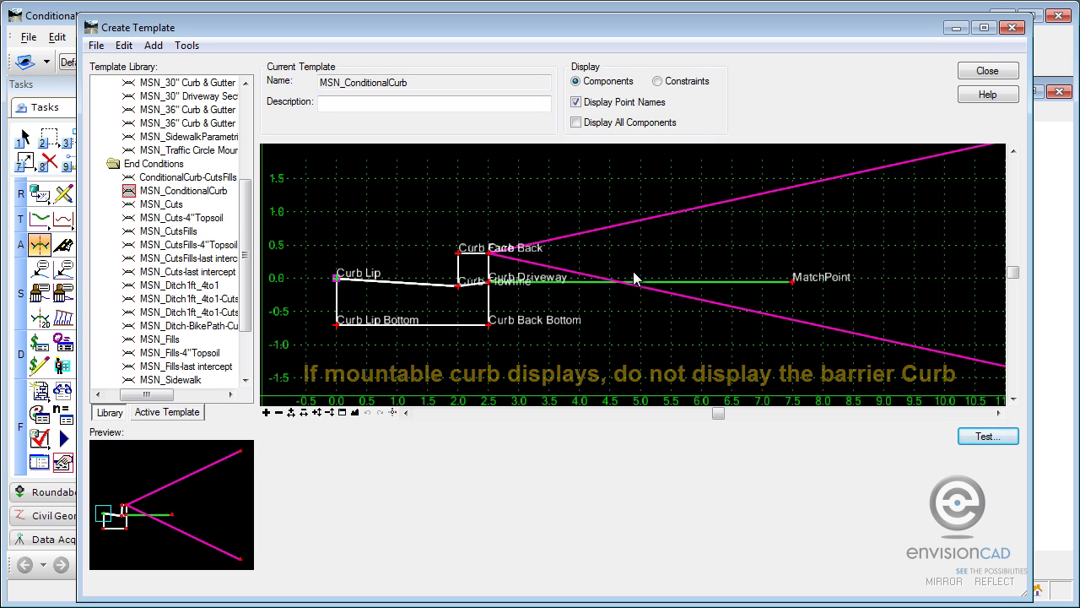
mouse_move(454, 295)
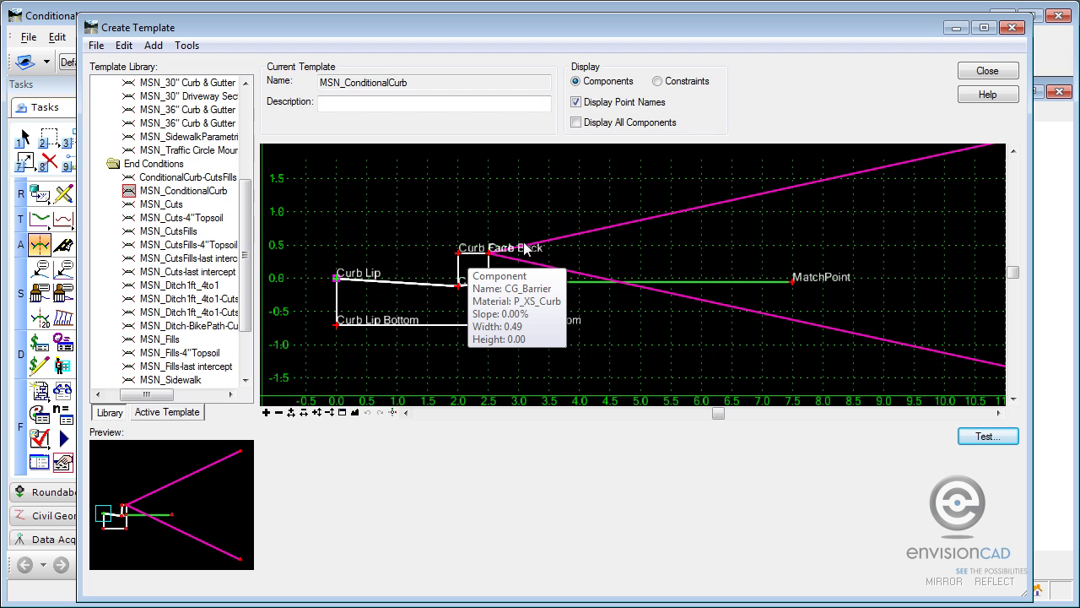
Open CG_Barrier's display rules and review the MontableCurbCreates rule.
double_click(471, 259)
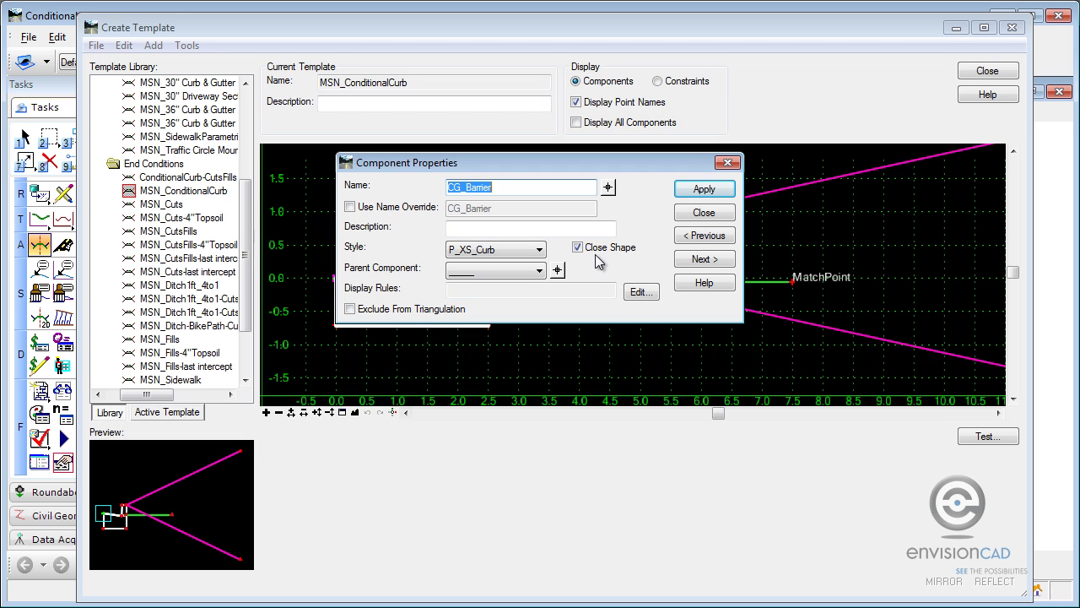
left_click(637, 292)
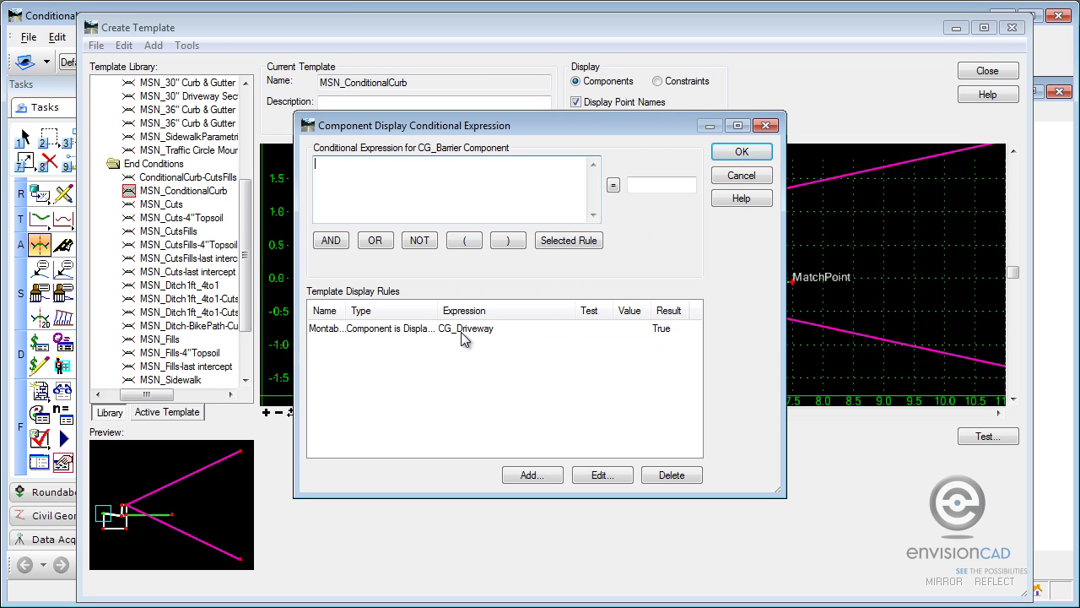
left_click(432, 330)
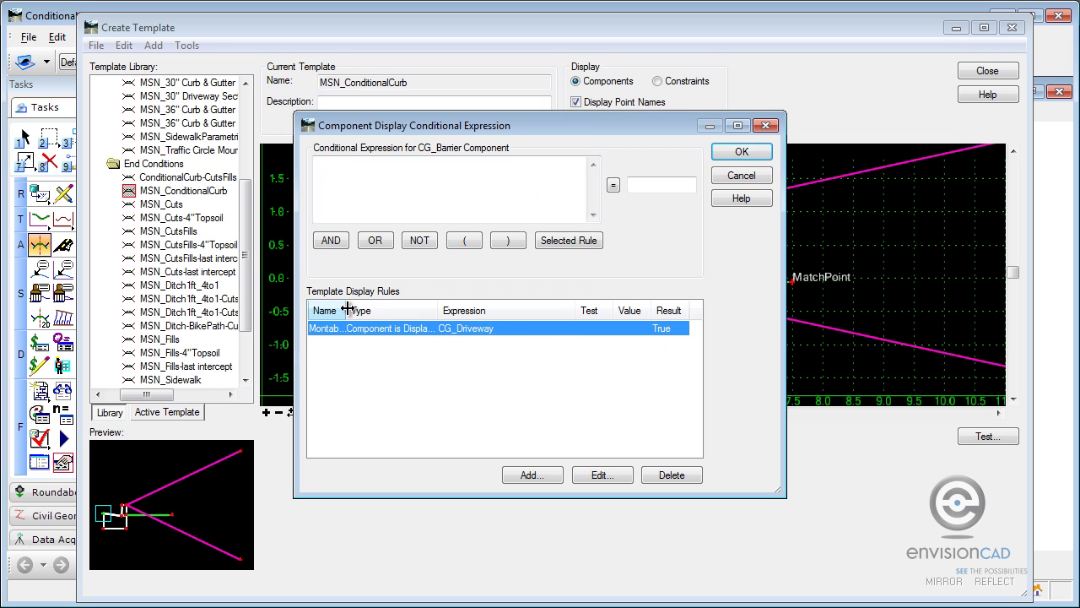
left_click_drag(348, 310, 435, 309)
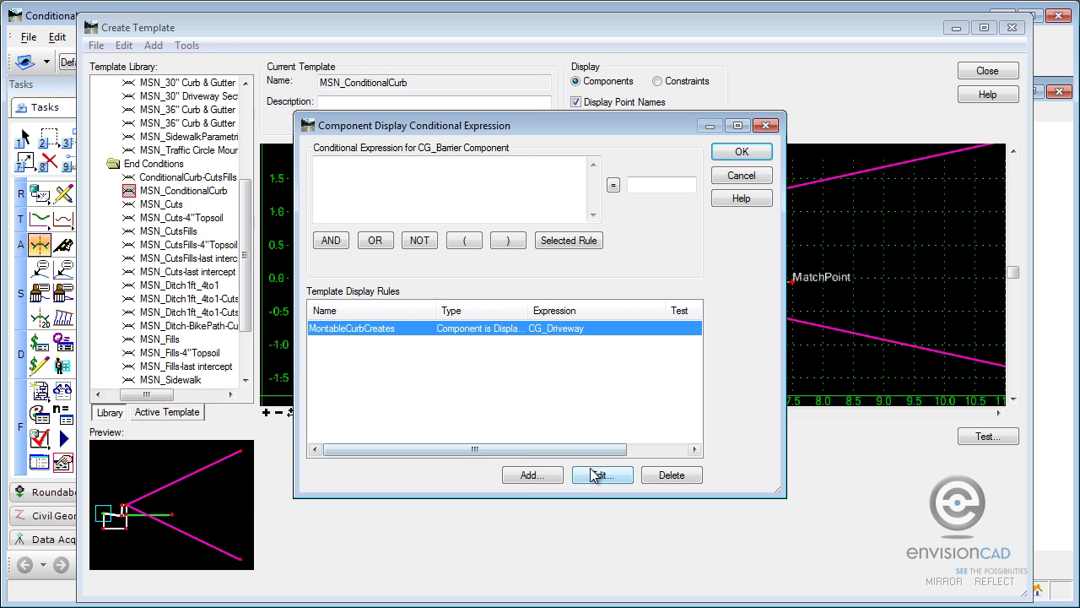
left_click(531, 475)
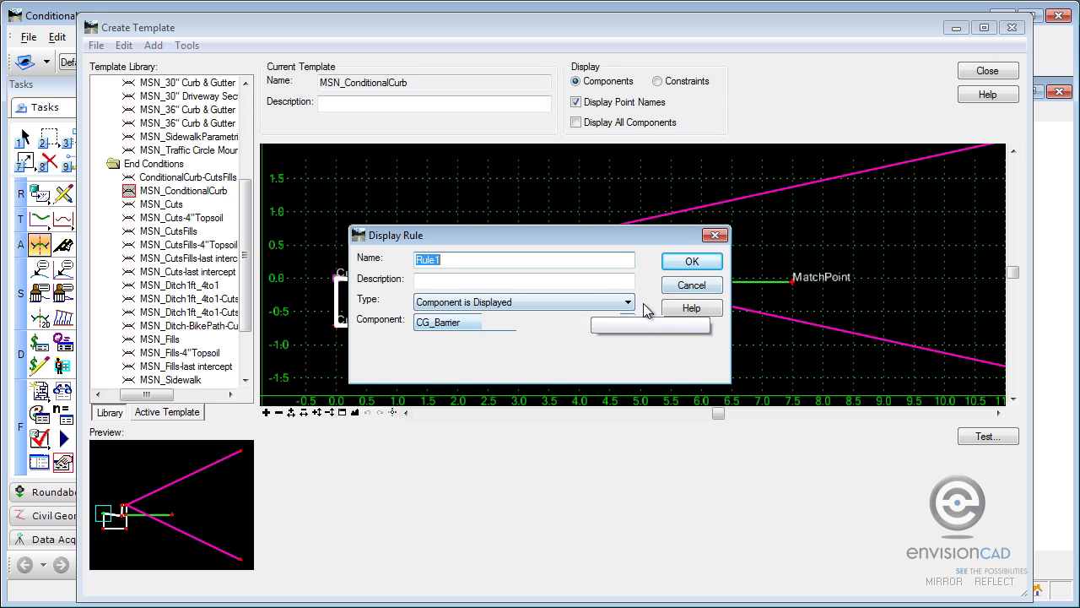
left_click(693, 286)
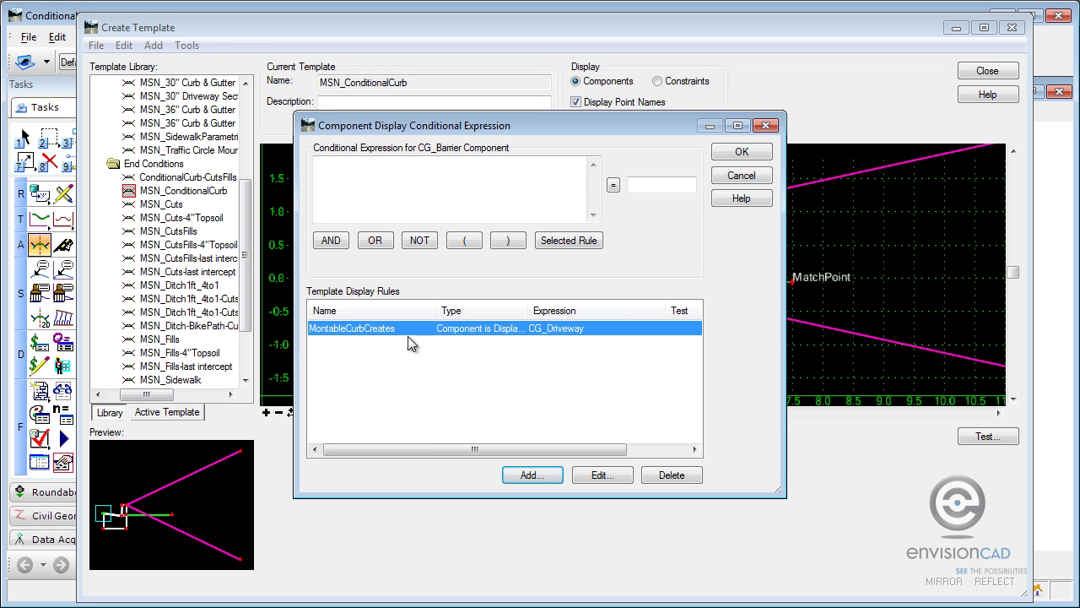
left_click_drag(529, 310, 582, 311)
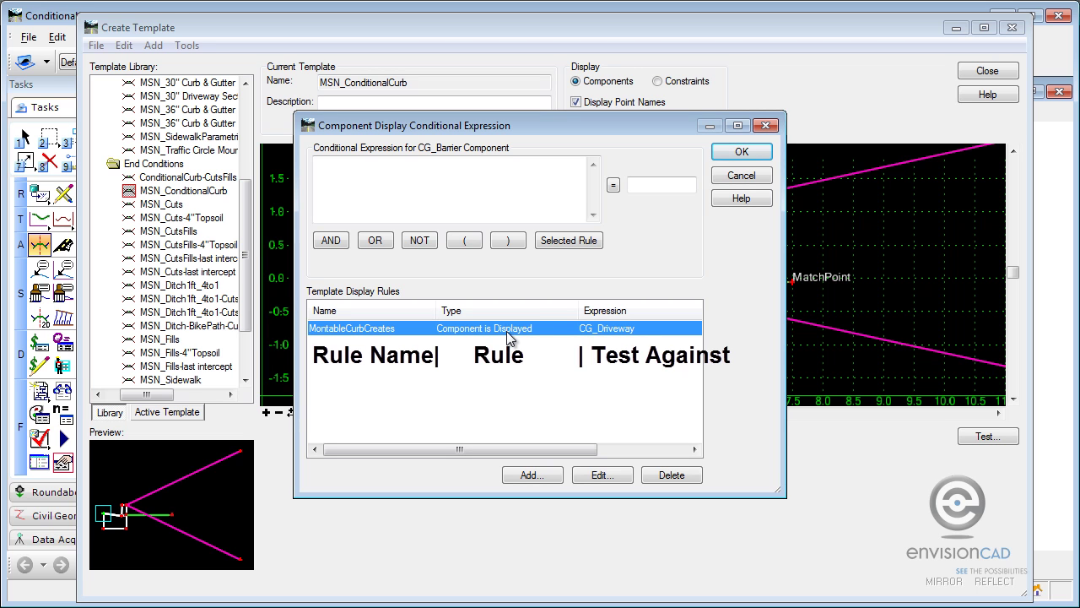
Set CG_Barrier's display expression to NOT MontableCurbCreates and apply it.
left_click(421, 243)
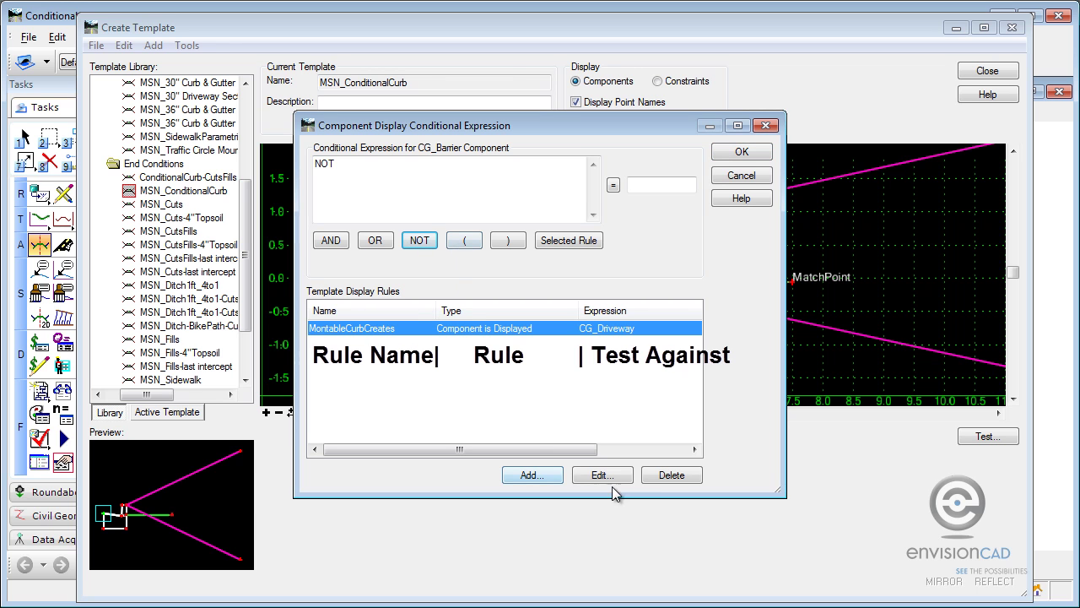
left_click(583, 247)
left_click(736, 152)
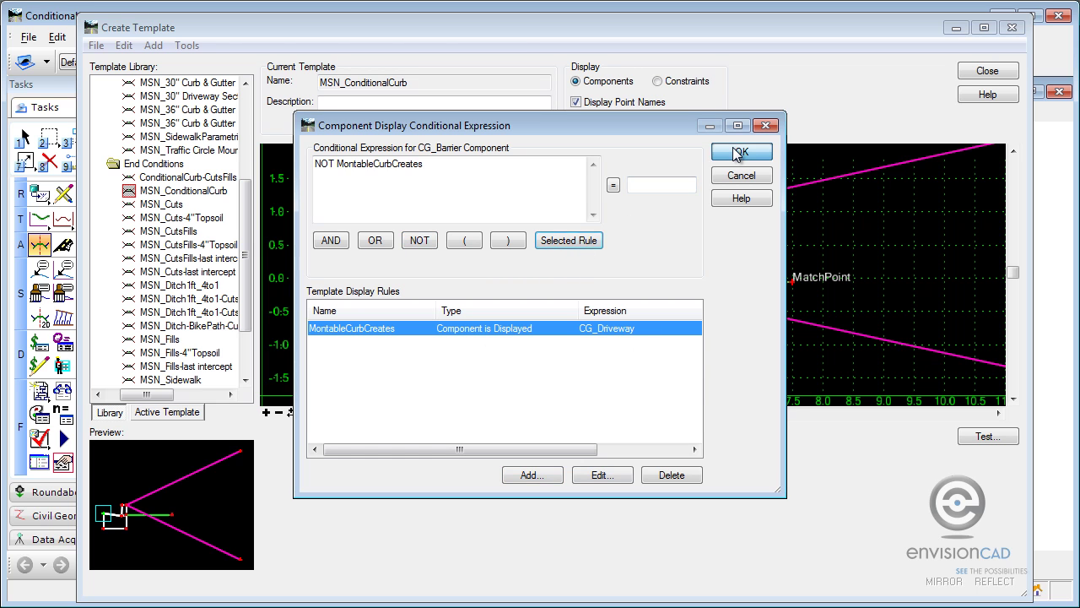
left_click(693, 189)
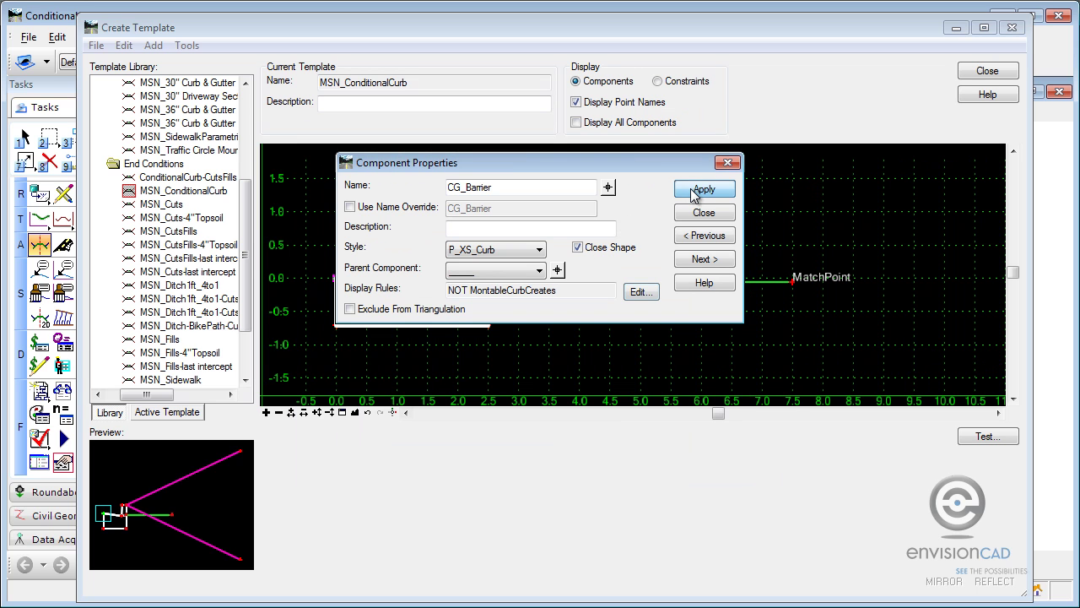
left_click(700, 213)
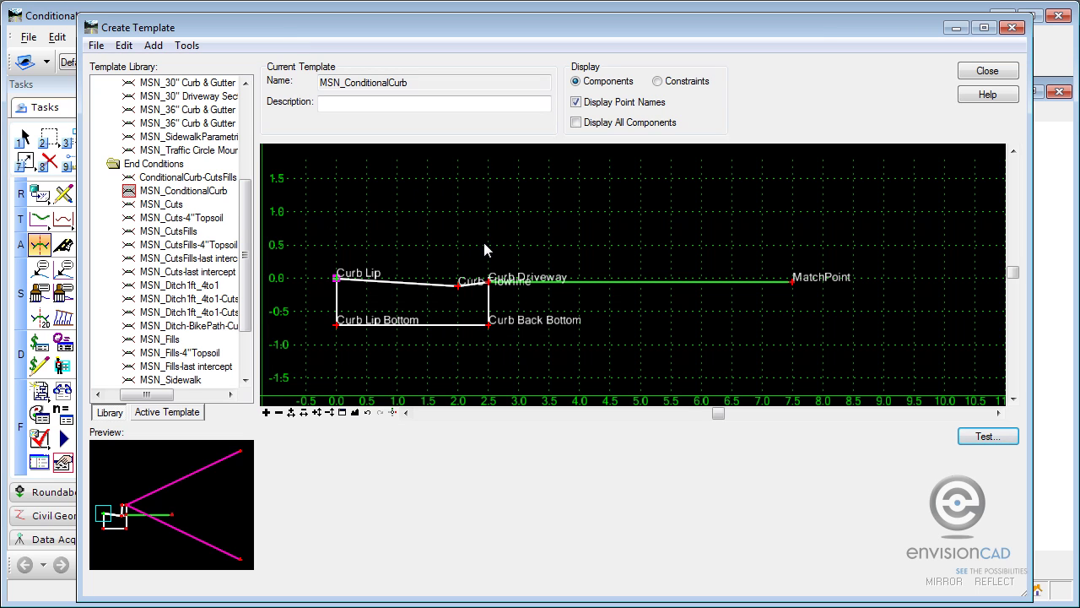
Turn on Display All Components to reveal the dotted end conditions and hidden barrier curb.
left_click(577, 124)
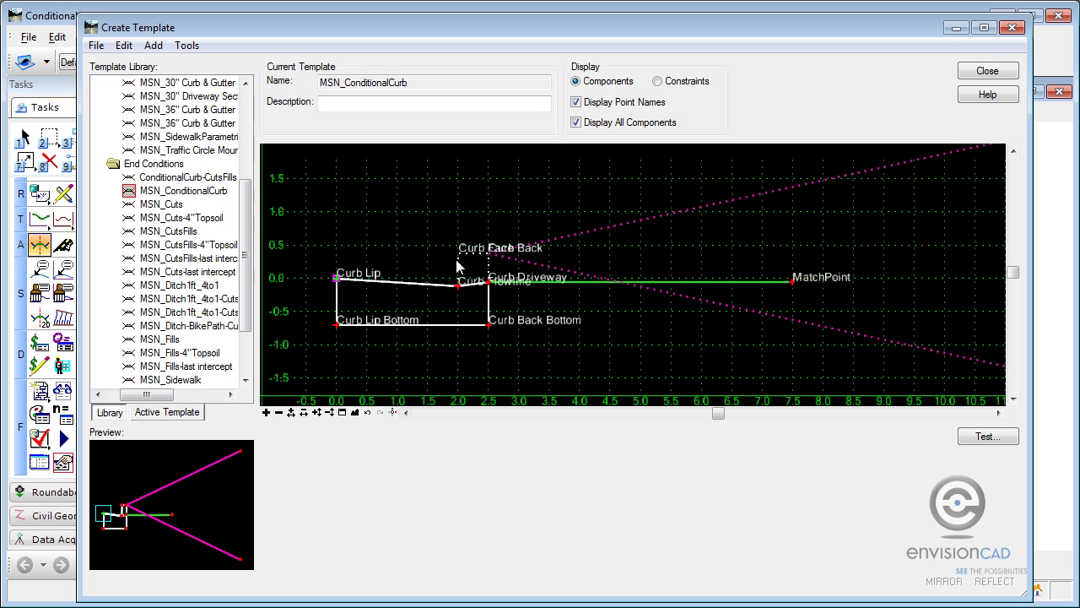
mouse_move(466, 260)
Test the end conditions by drawing toward the P_DWY_Match-RT-Style target.
left_click(984, 436)
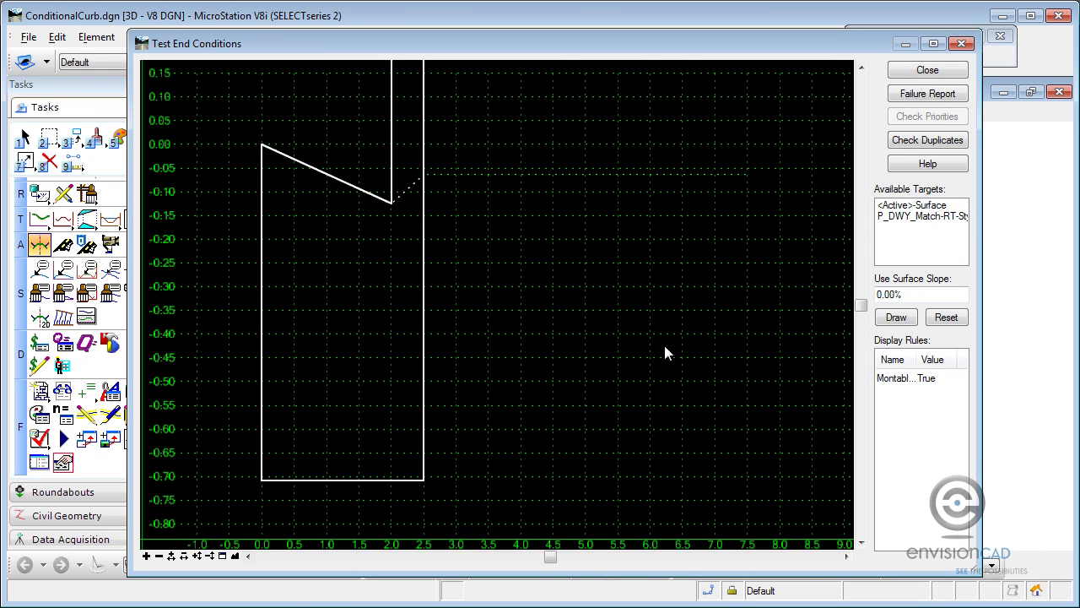
scroll(646, 326, "down", 1)
scroll(616, 327, "down", 3)
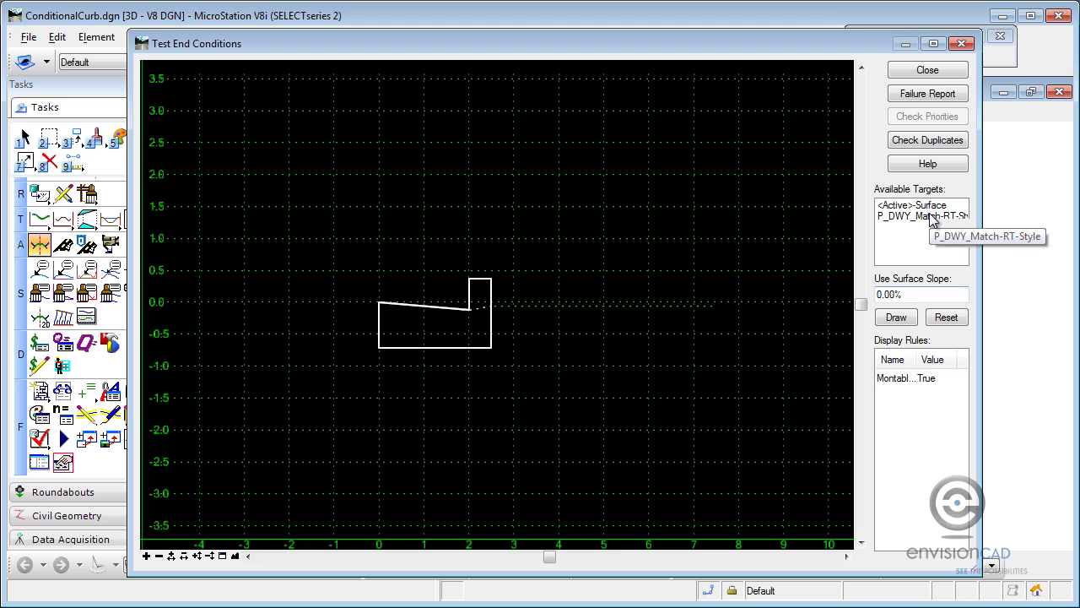
left_click(936, 216)
left_click(897, 321)
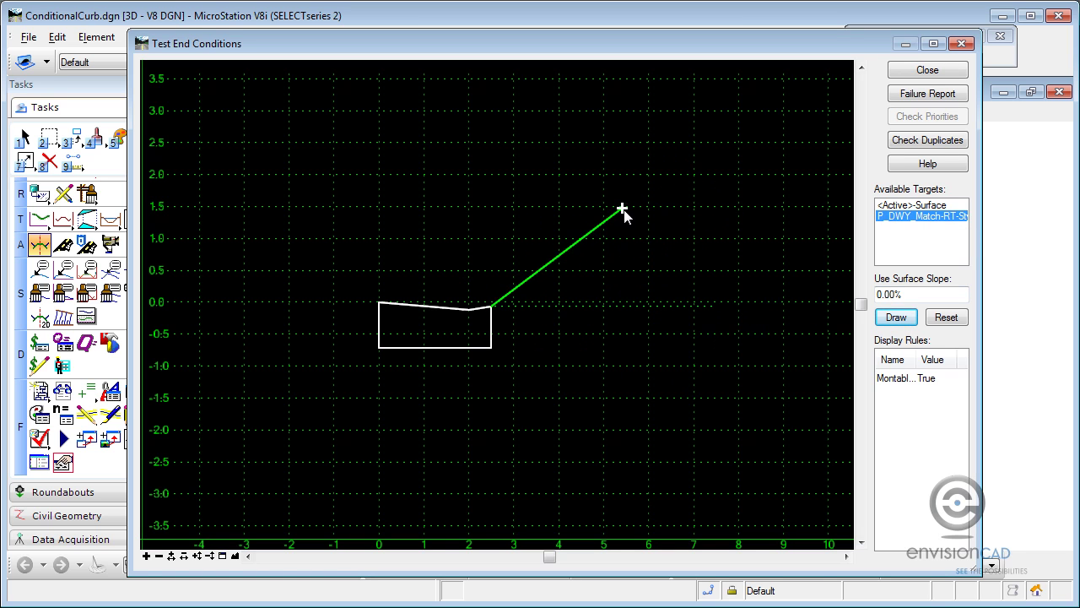
Reset, redraw against the <Active>-Surface target, and close the tester.
left_click(943, 322)
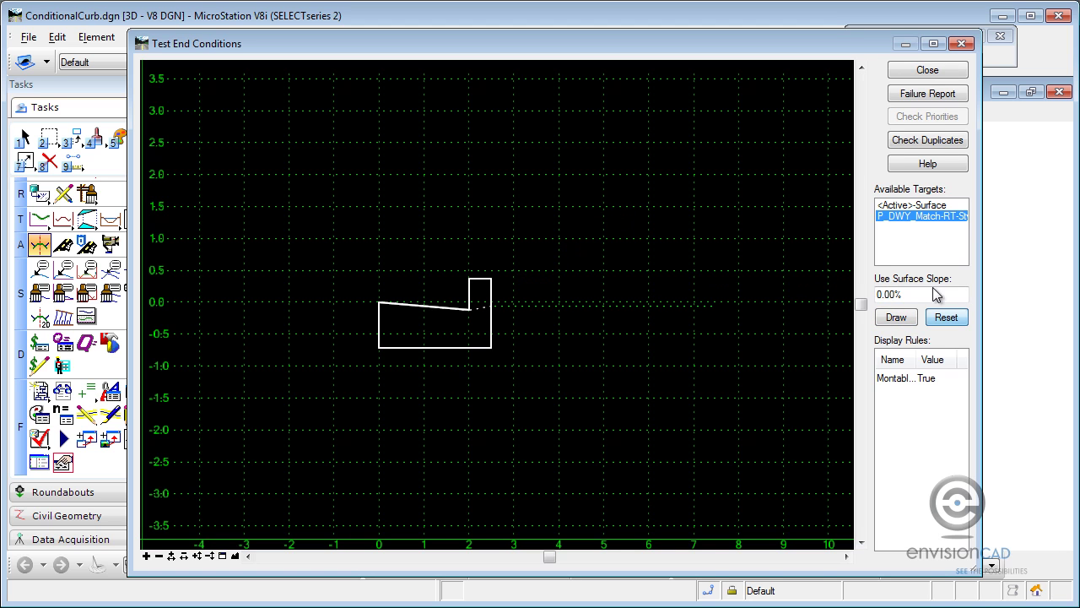
left_click(920, 208)
left_click(897, 319)
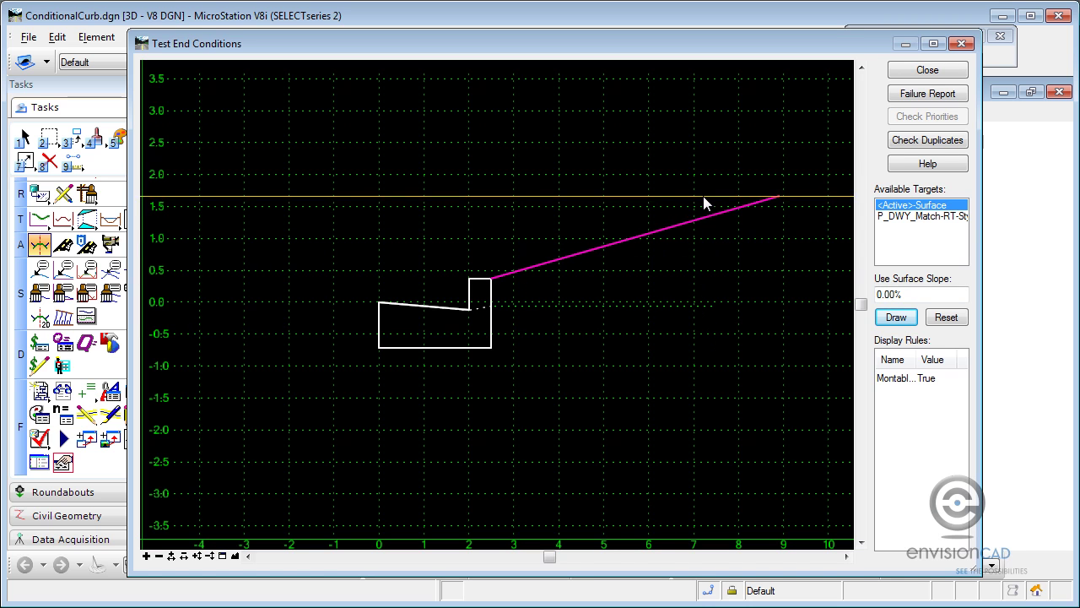
left_click(927, 71)
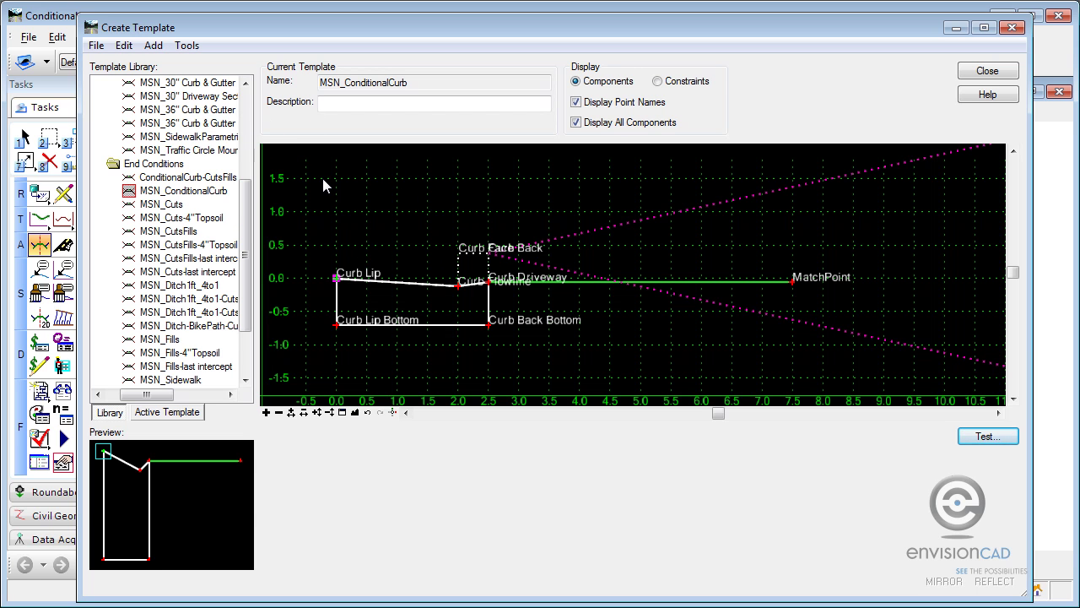
Close the template editor without saving changes and launch Roadway Designer.
left_click(987, 72)
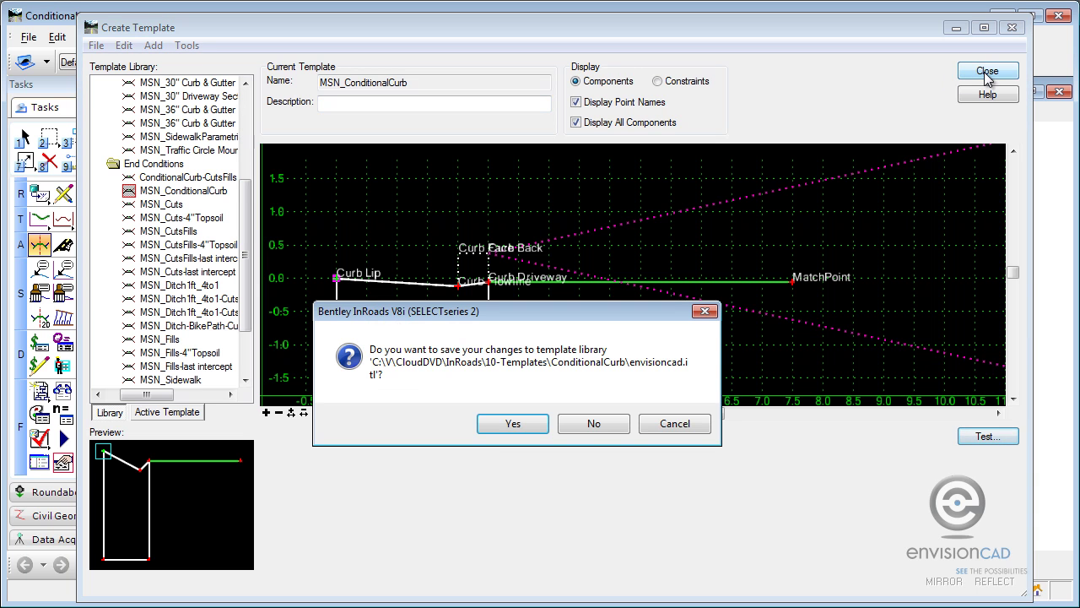
left_click(587, 424)
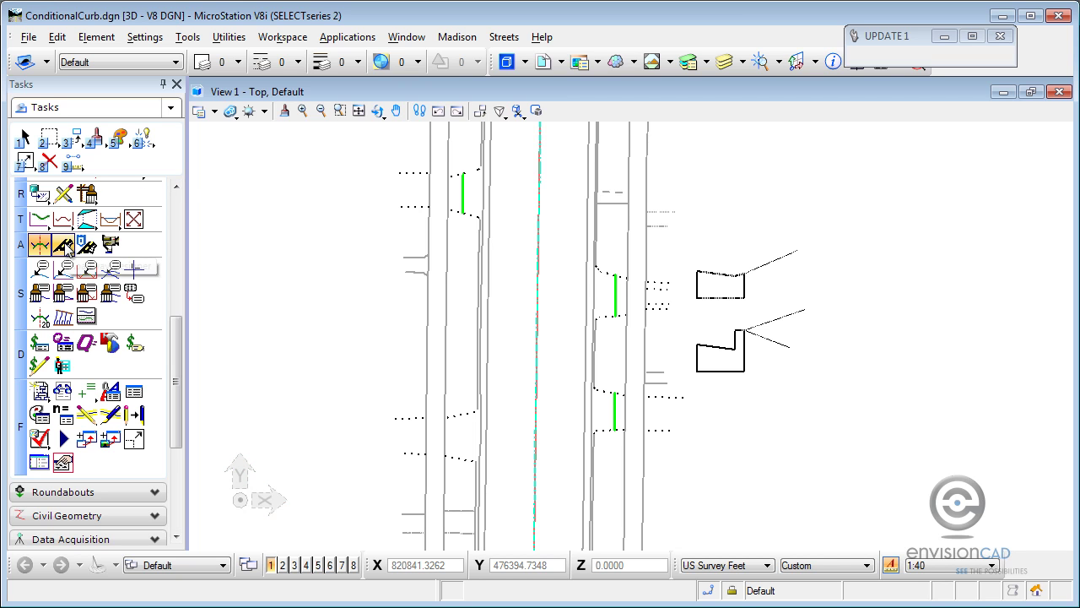
left_click(64, 247)
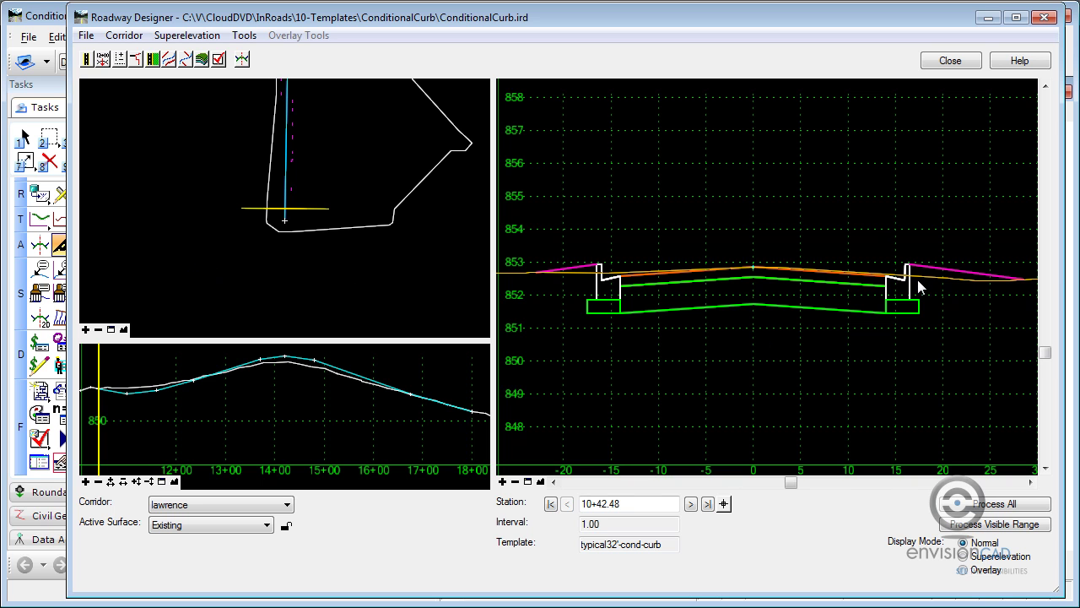
Advance the cross-section station from 10+54.00 through 11+10.00 to 11+32.00.
mouse_move(908, 280)
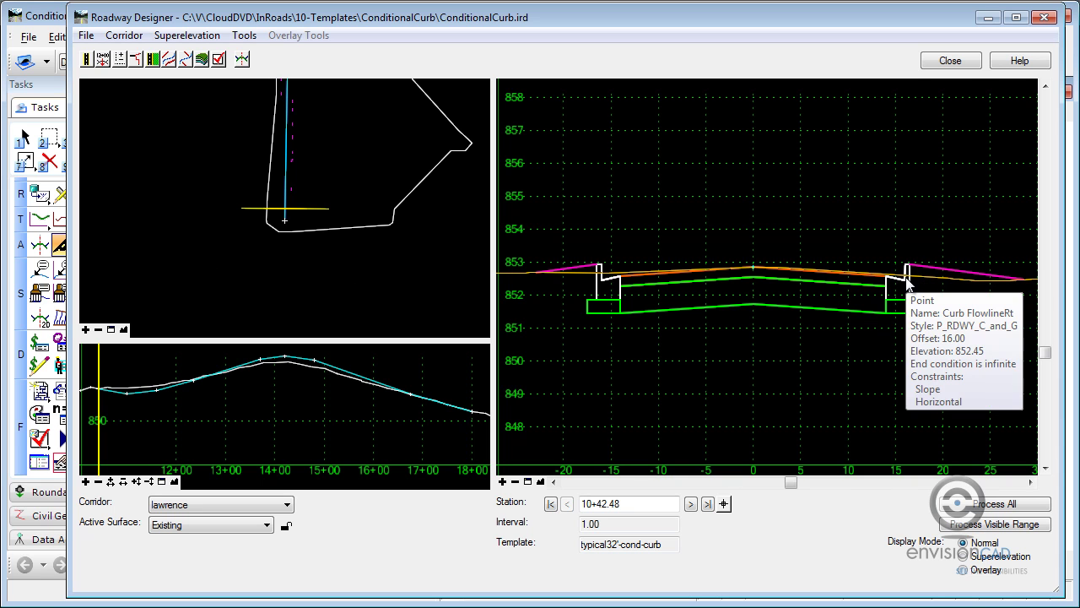
scroll(291, 181, "up", 3)
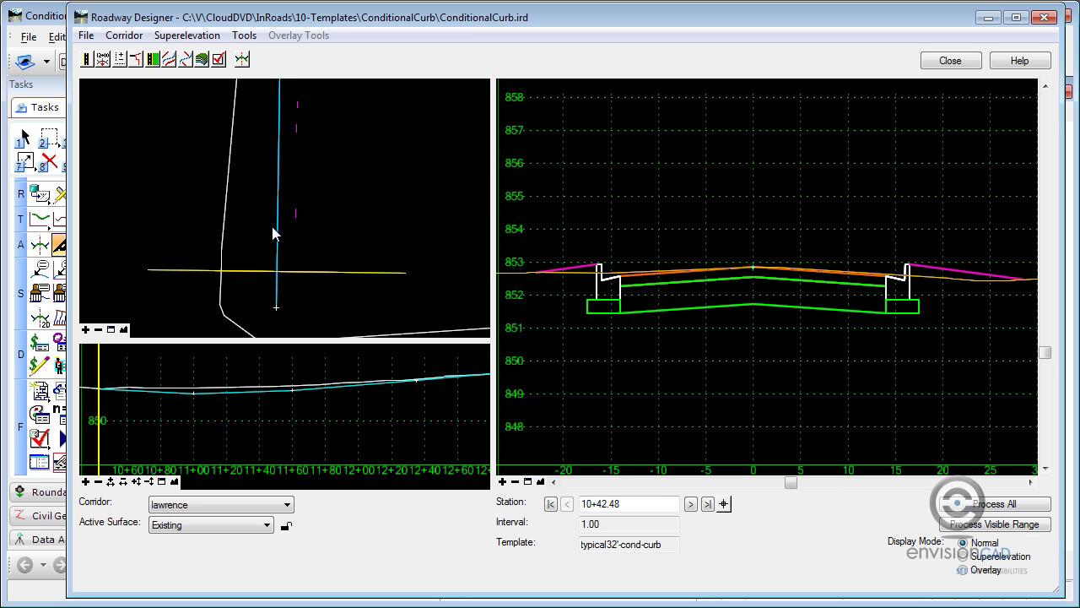
mouse_move(276, 227)
middle_click_drag(250, 224, 183, 267)
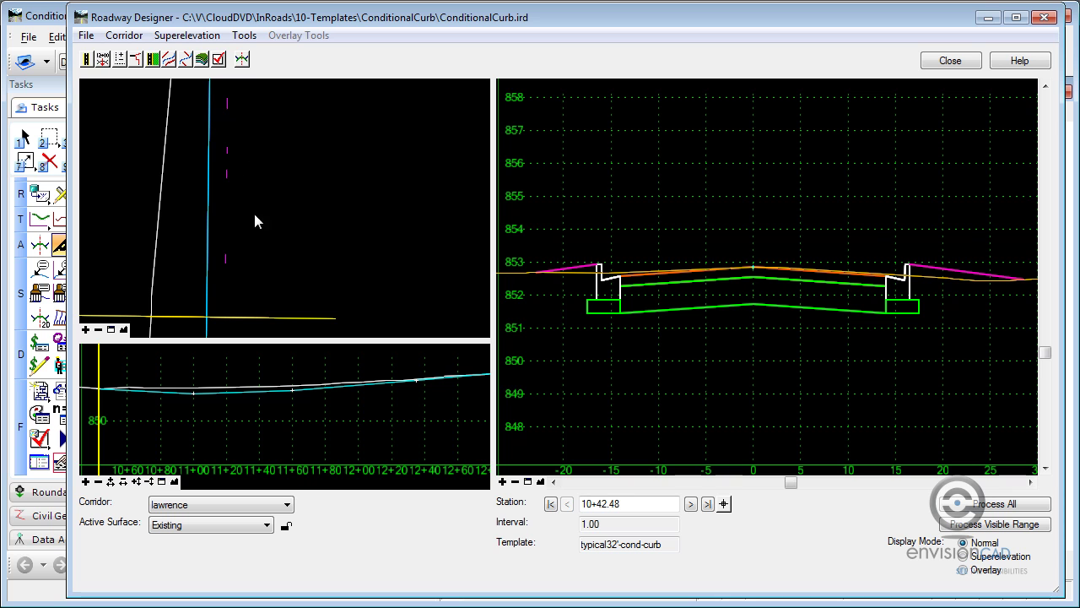
left_click_drag(257, 316, 257, 307)
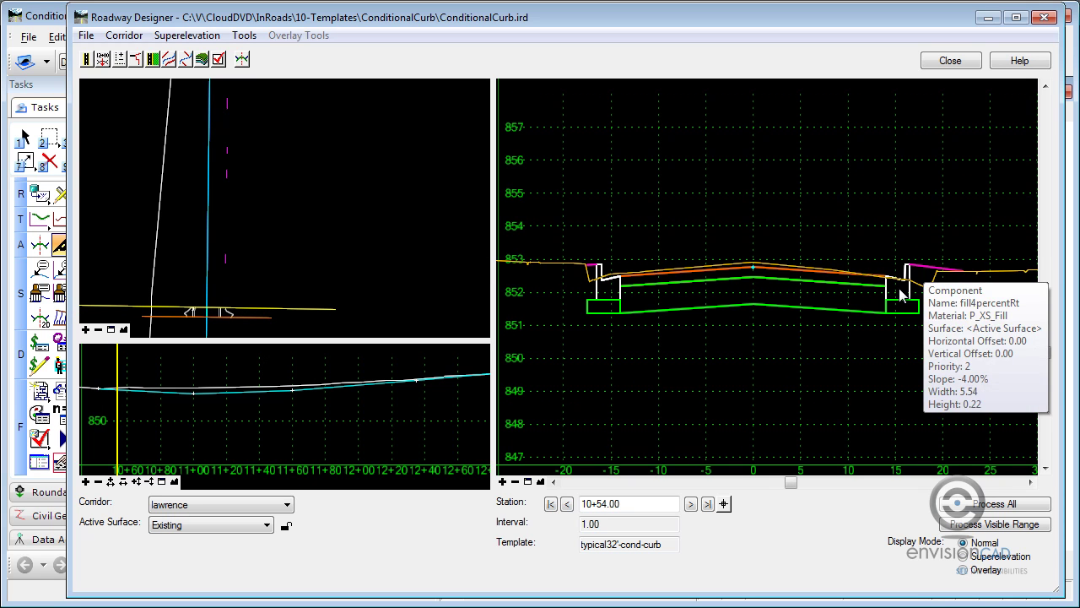
left_click_drag(293, 305, 293, 263)
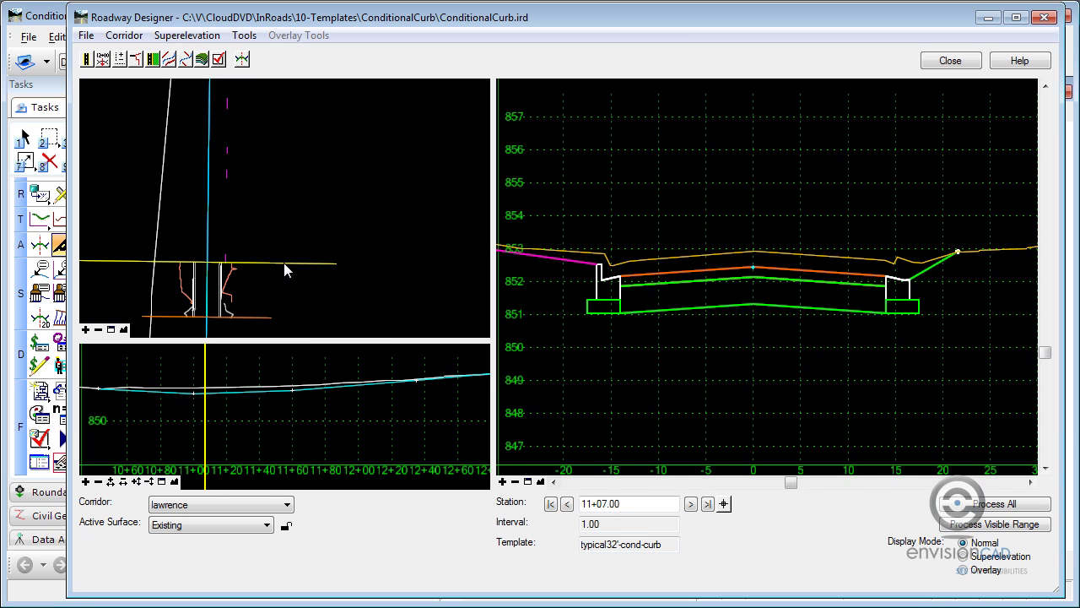
scroll(224, 265, "up", 3)
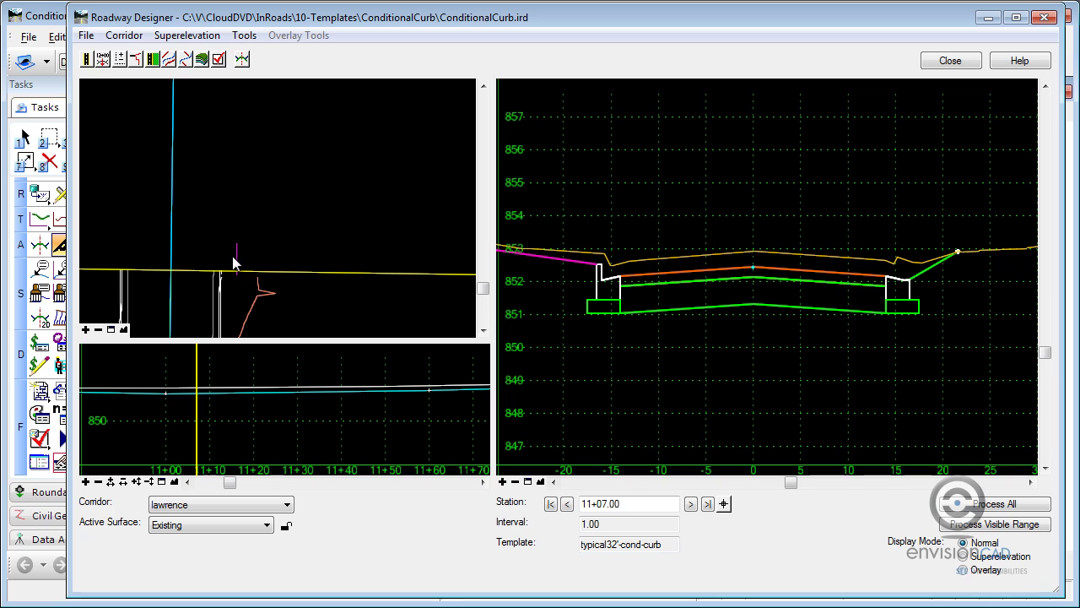
left_click_drag(243, 272, 244, 262)
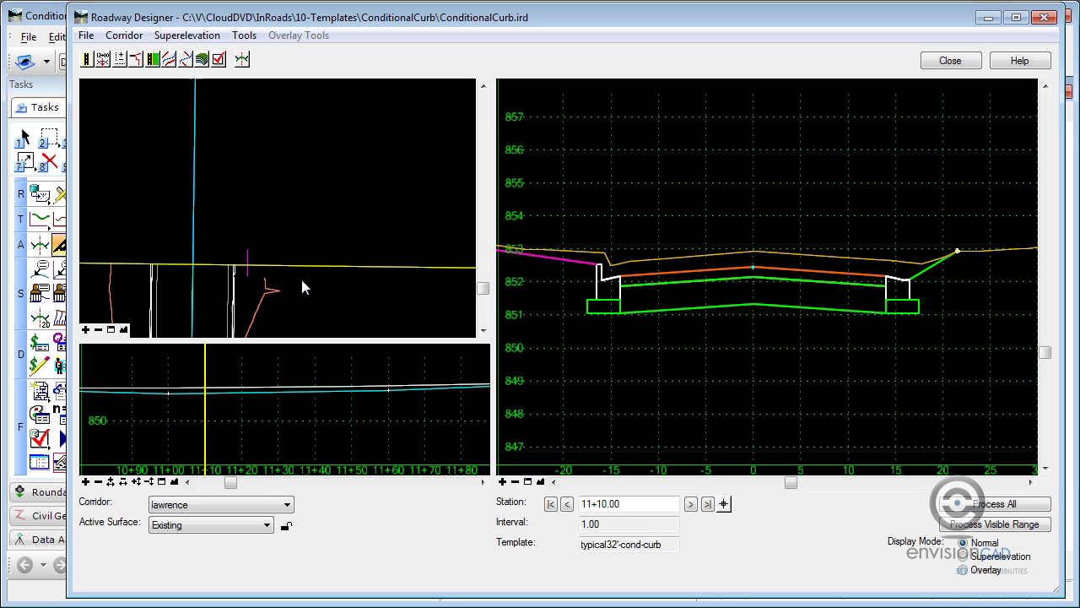
mouse_move(303, 272)
left_mouse_down()
mouse_move(290, 222)
mouse_move(297, 109)
mouse_move(328, 316)
mouse_move(346, 255)
mouse_move(338, 181)
left_mouse_up()
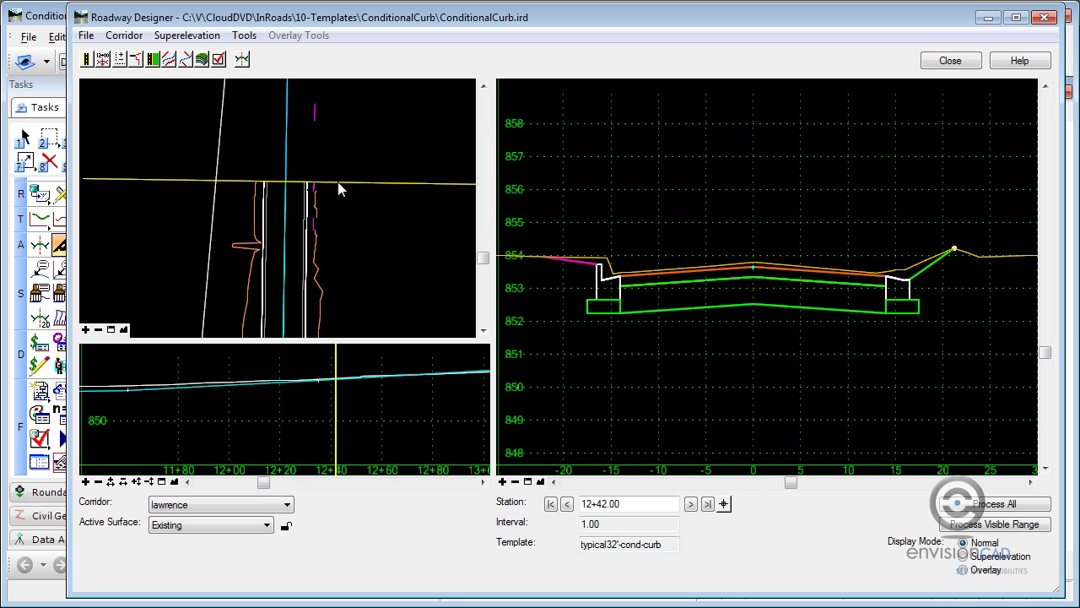